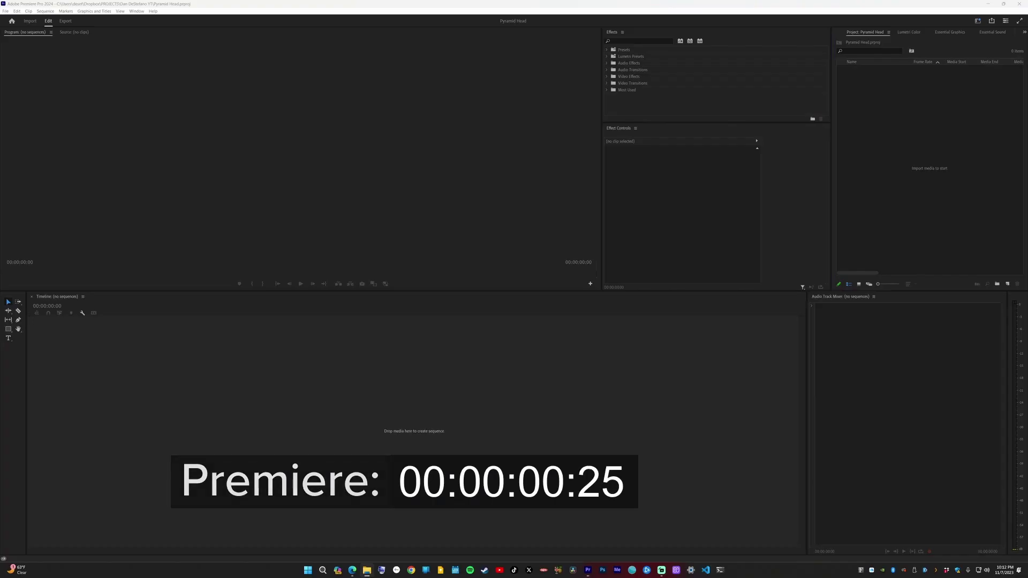
Import the green-screen clip and scrub through it to preview the footage
left_click_drag(1027, 128, 880, 124)
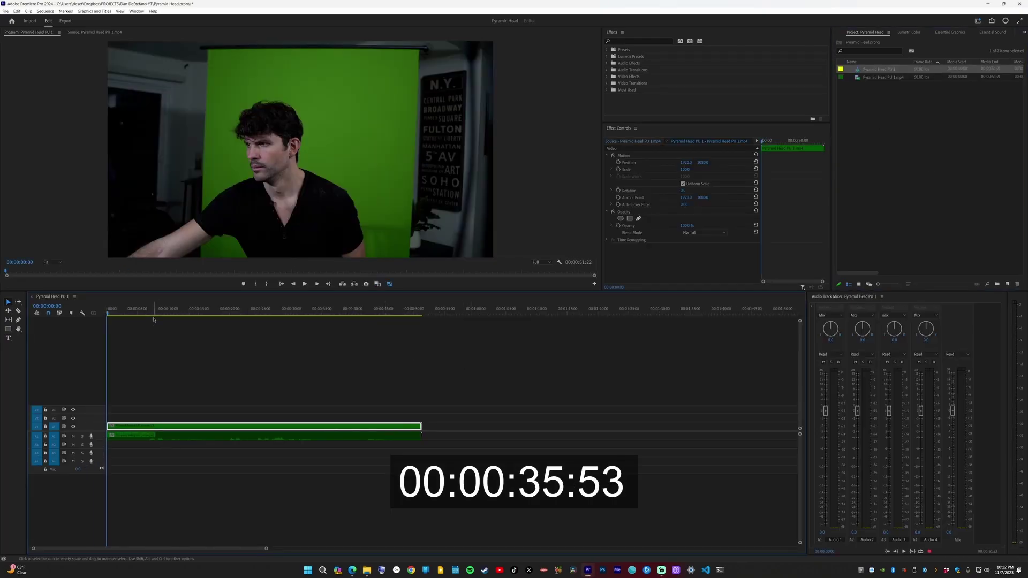
left_click_drag(153, 320, 233, 321)
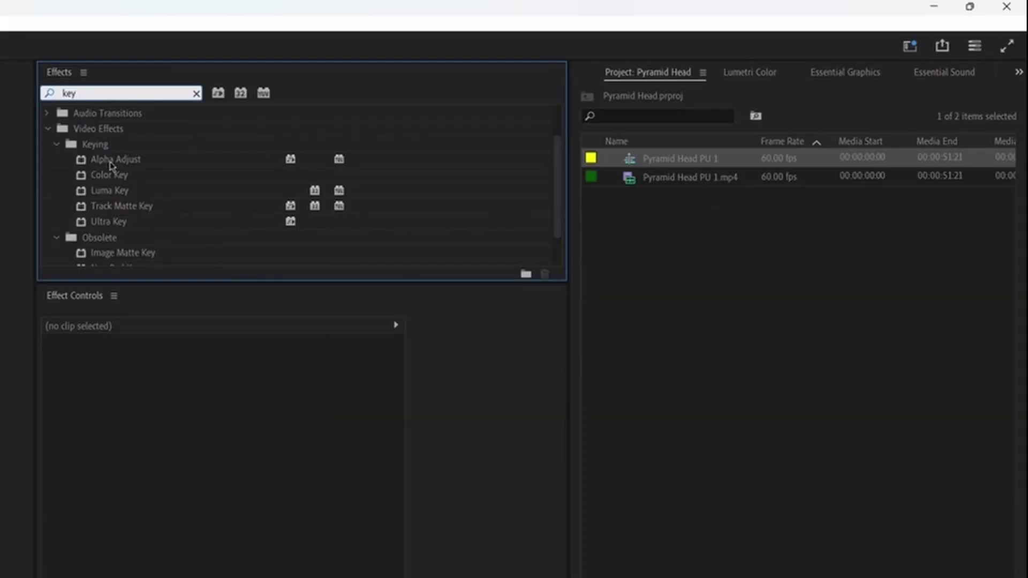
scroll(110, 167, "down", 2)
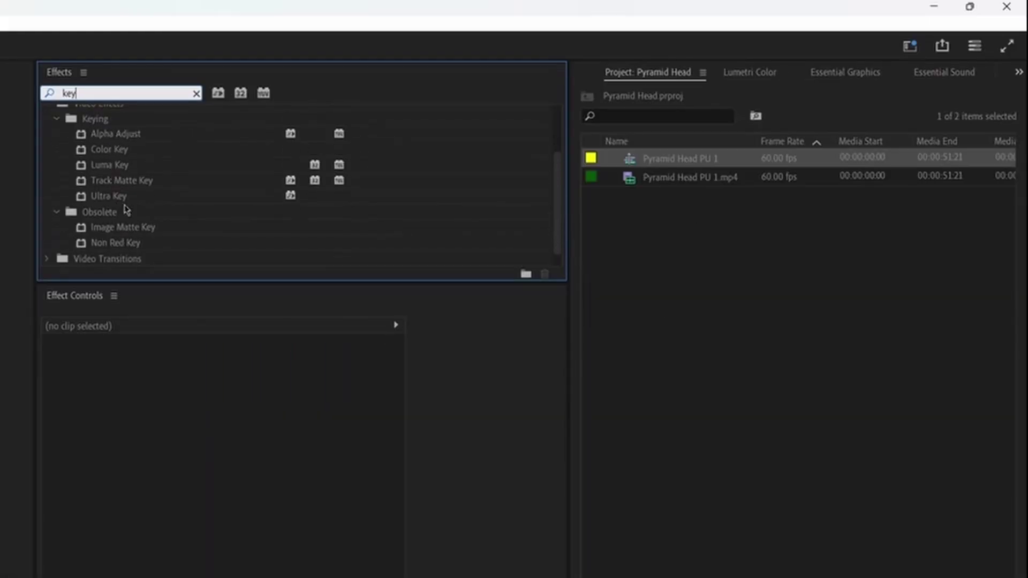
scroll(134, 167, "up", 2)
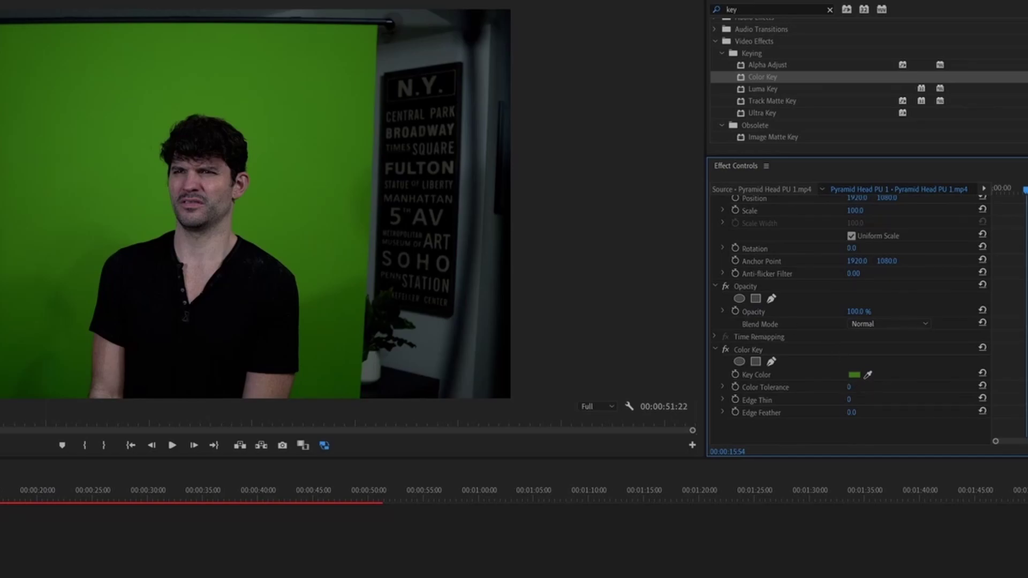
Raise Color Tolerance in stages up to 85 so the room background shows through
left_click_drag(848, 386, 873, 386)
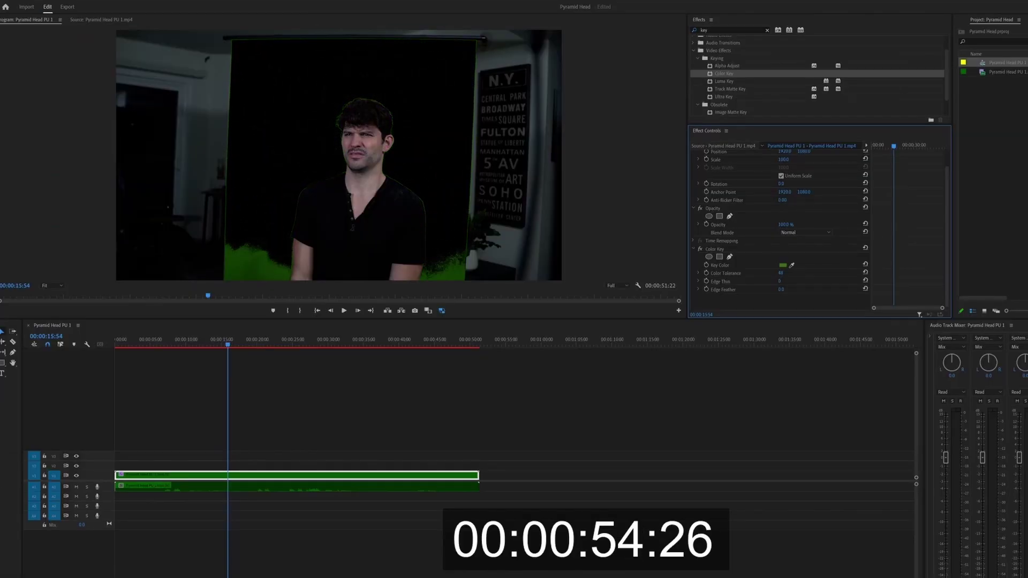
left_click_drag(781, 273, 789, 273)
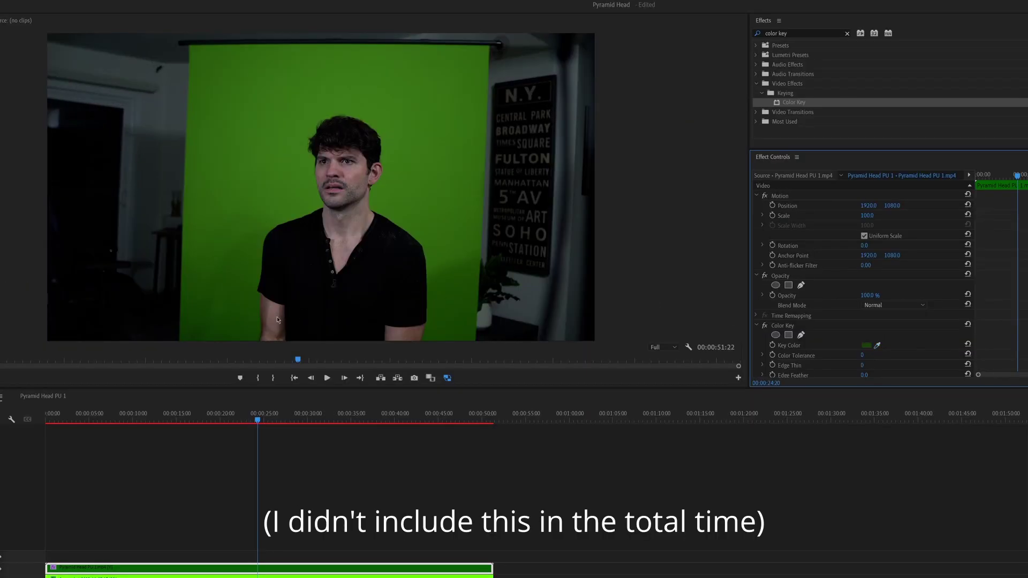
left_click_drag(862, 355, 902, 355)
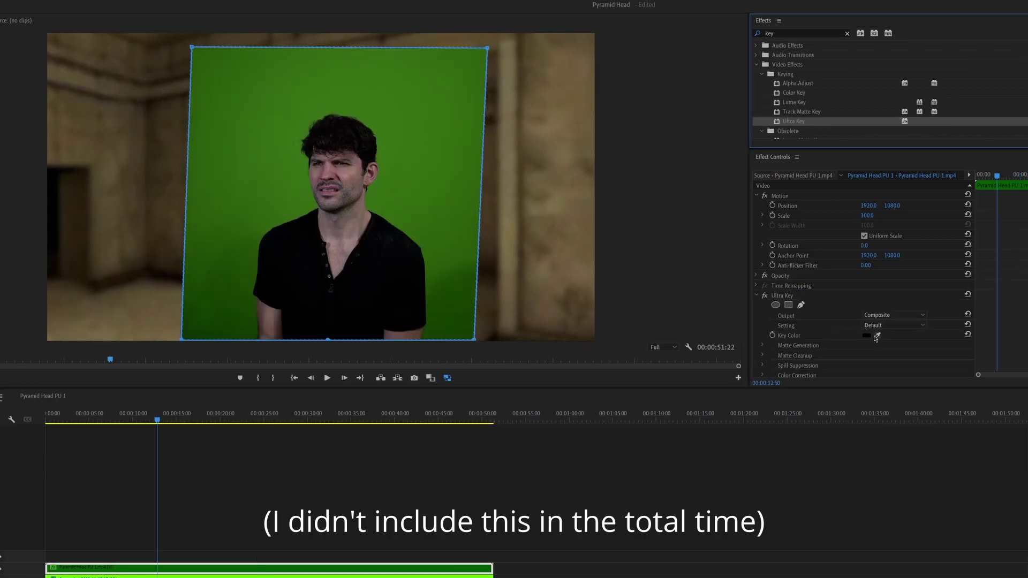
Sample the green as the Ultra Key colour and change its Setting from Aggressive to Custom
left_click(876, 336)
left_click(450, 312)
left_click(887, 325)
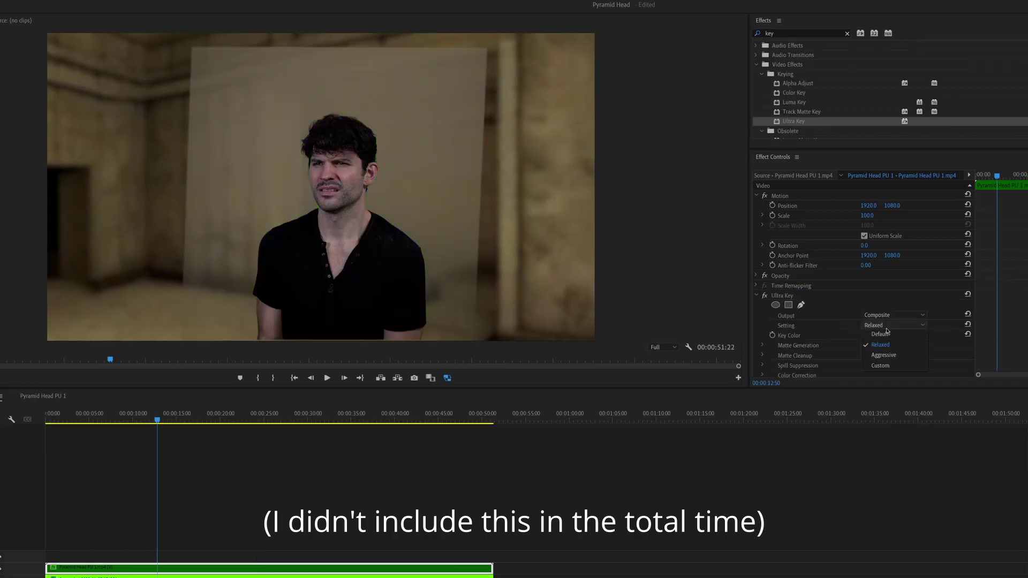
left_click(889, 355)
left_click(886, 366)
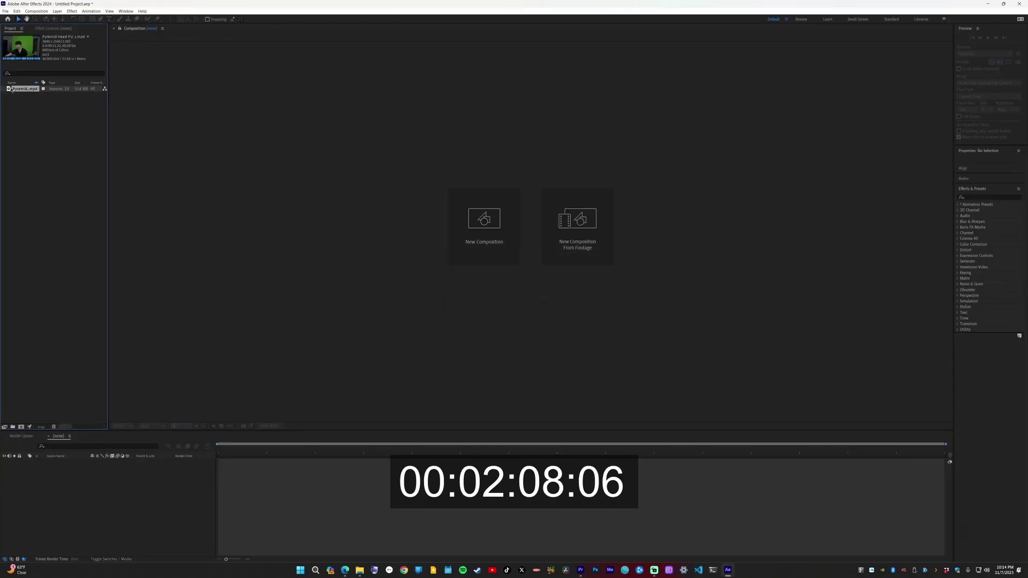
Create a composition from the green-screen footage and search Effects & Presets for 'key'
left_click_drag(70, 507, 73, 484)
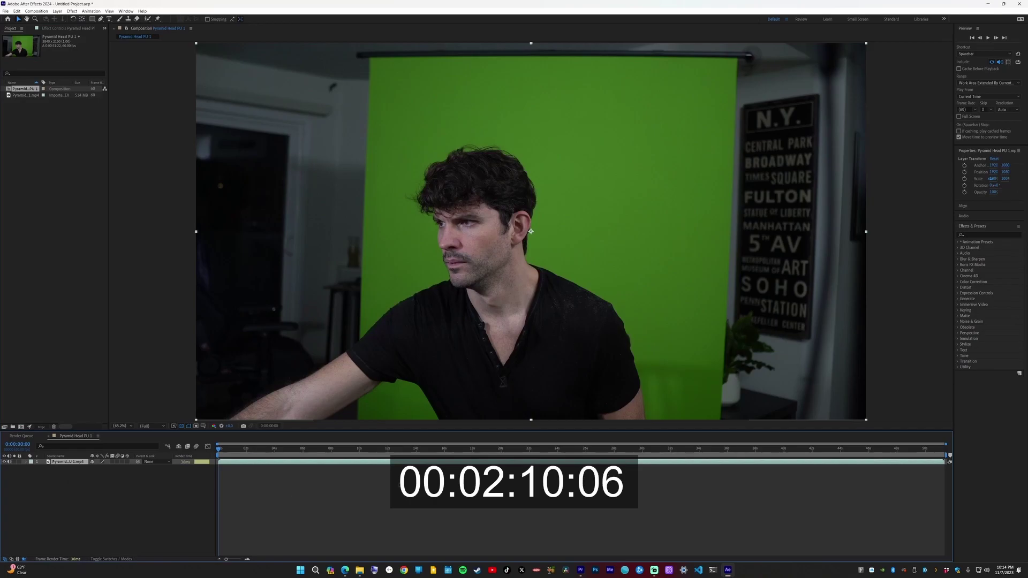
key("ctrl+f")
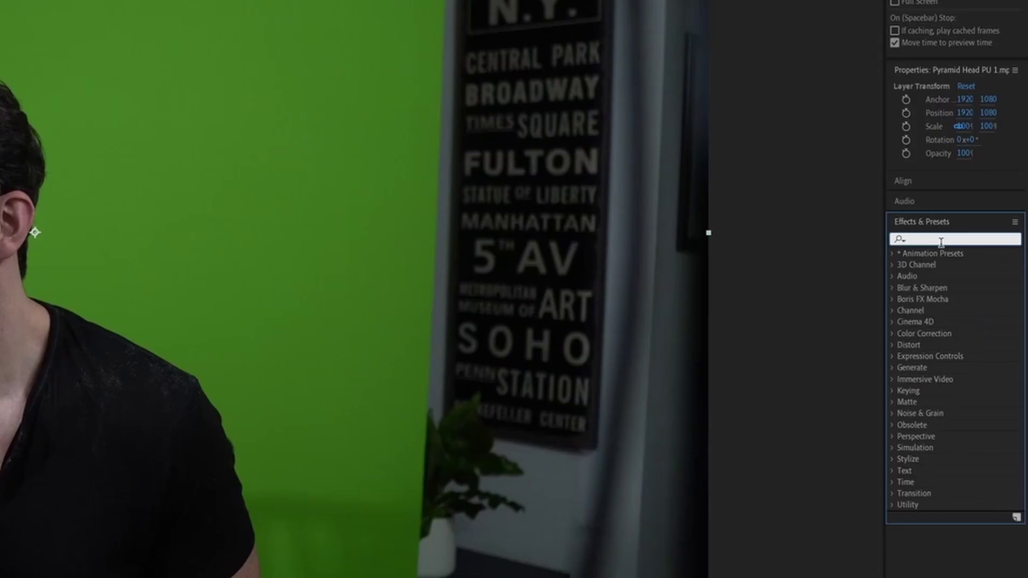
type("keylight")
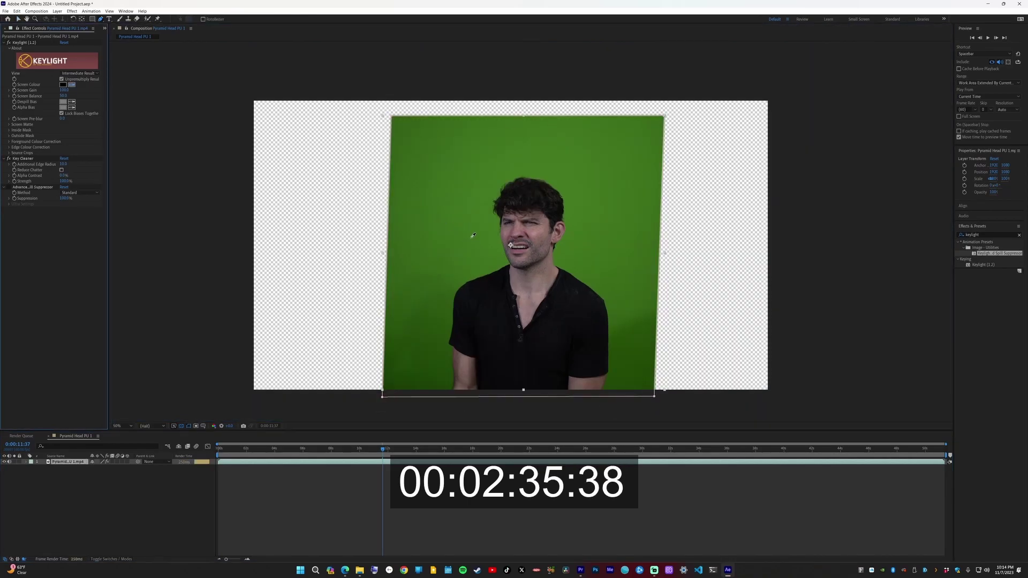
Sample the green as Keylight's Screen Colour, switch to Screen Matte view and lower Clip White
left_click(472, 236)
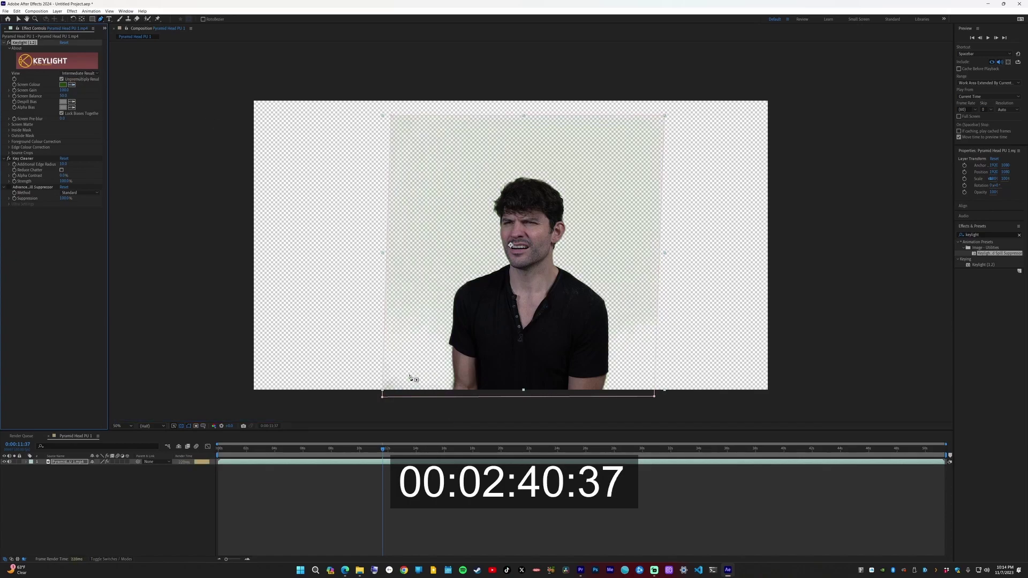
left_click(79, 72)
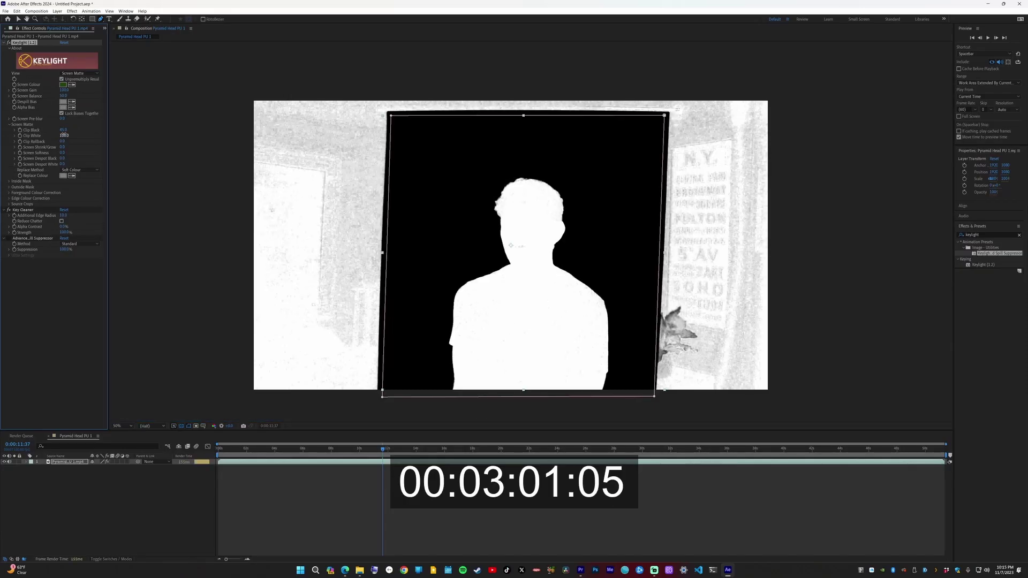
left_click_drag(61, 134, 58, 133)
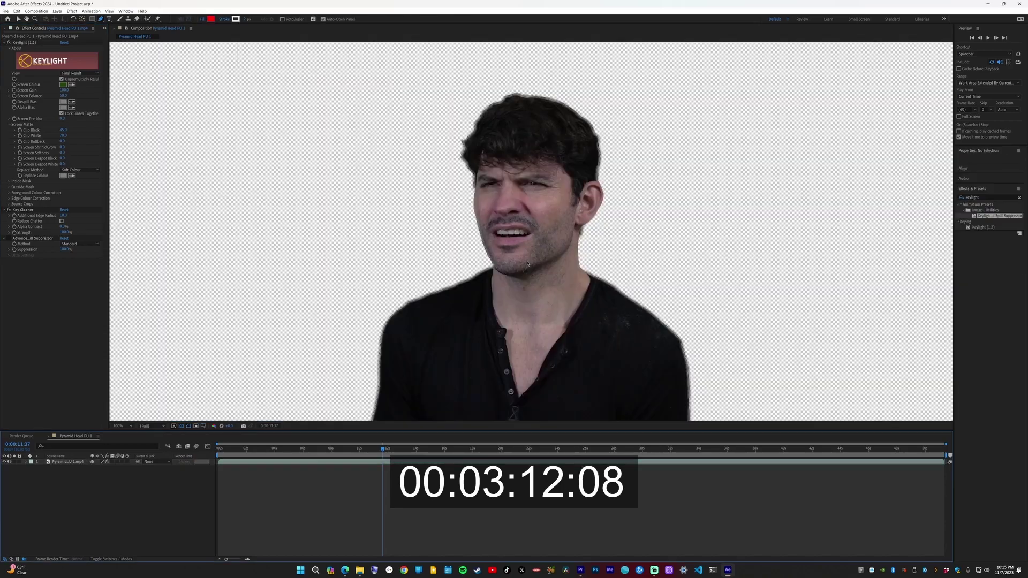
scroll(528, 264, "up", 5)
scroll(527, 264, "down", 5)
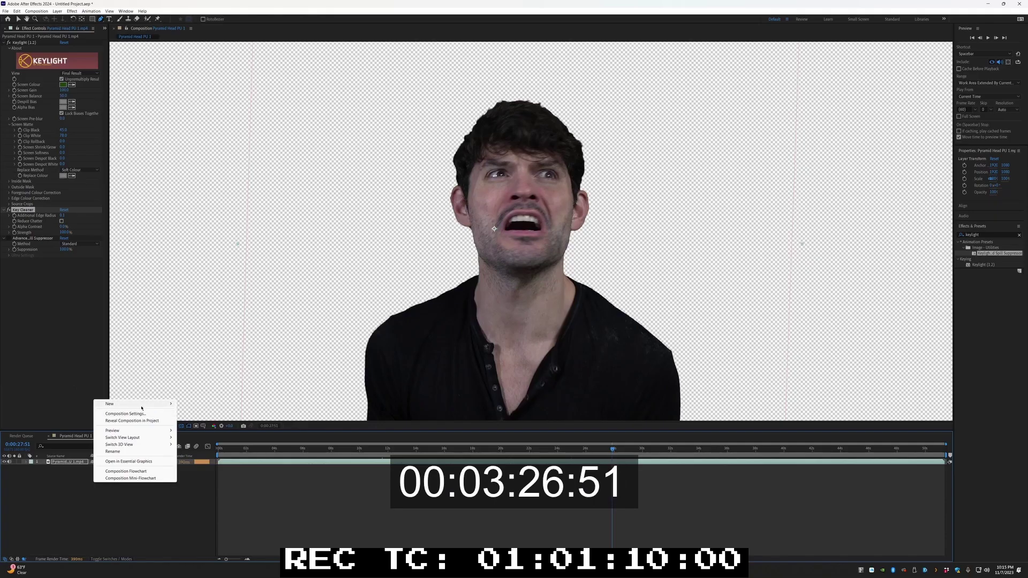
Add a white solid and move it beneath the keyed video layer
mouse_move(478, 177)
left_click(572, 234)
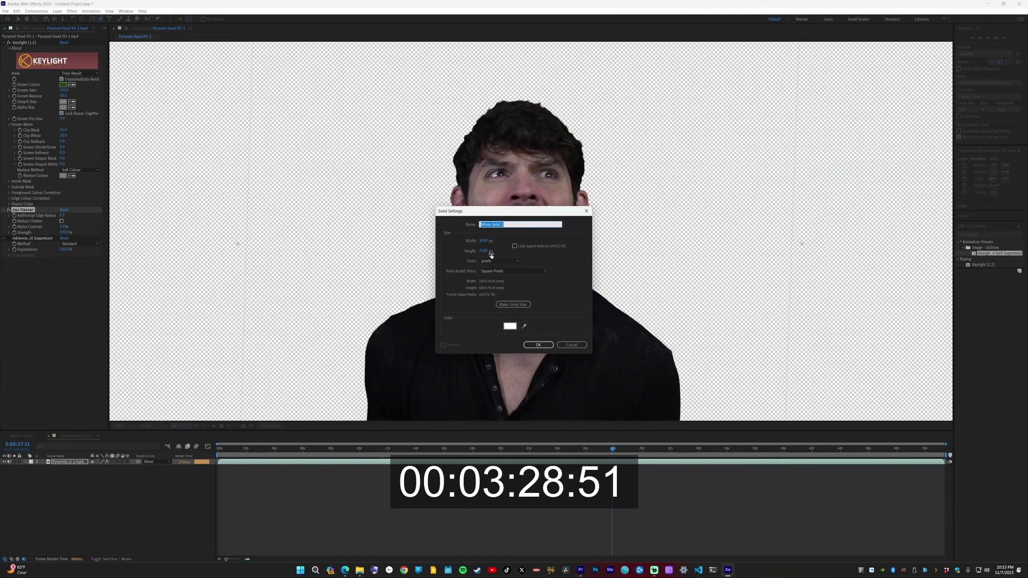
left_click(545, 346)
left_click_drag(51, 463, 74, 472)
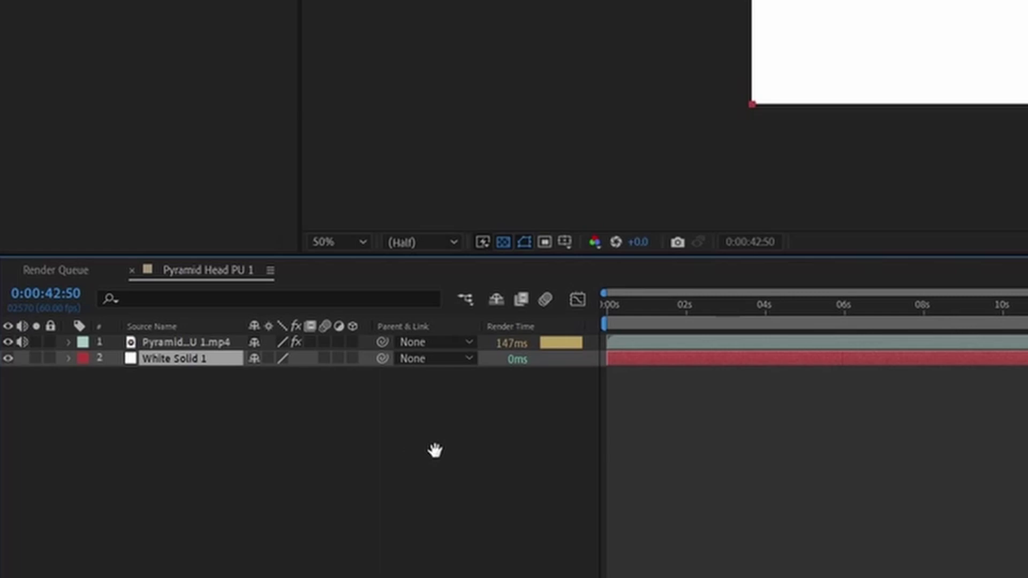
Add a second solid coloured black under the keyed man and play back the composite
right_click(254, 454)
mouse_move(482, 229)
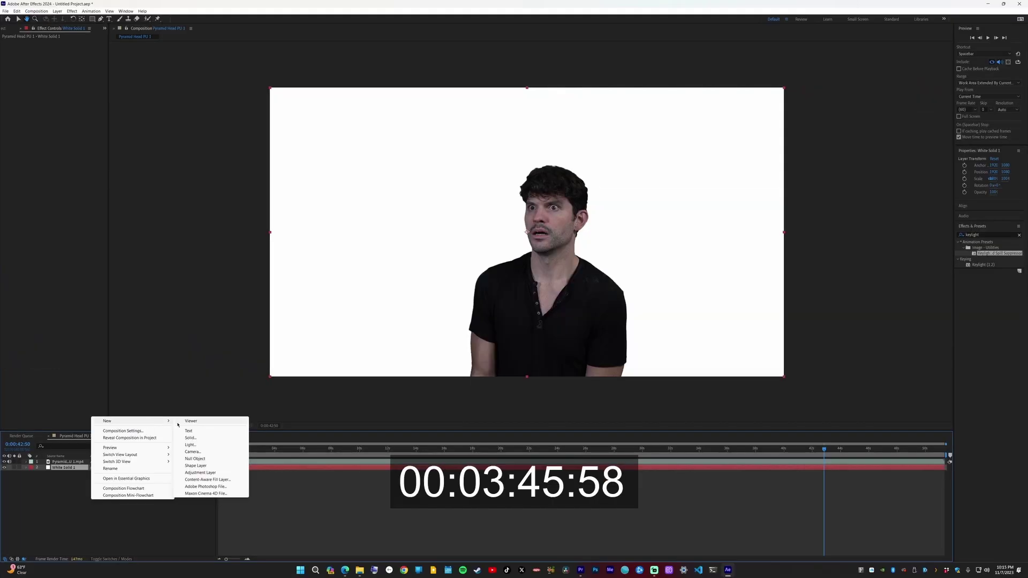
left_click(190, 438)
left_click(510, 326)
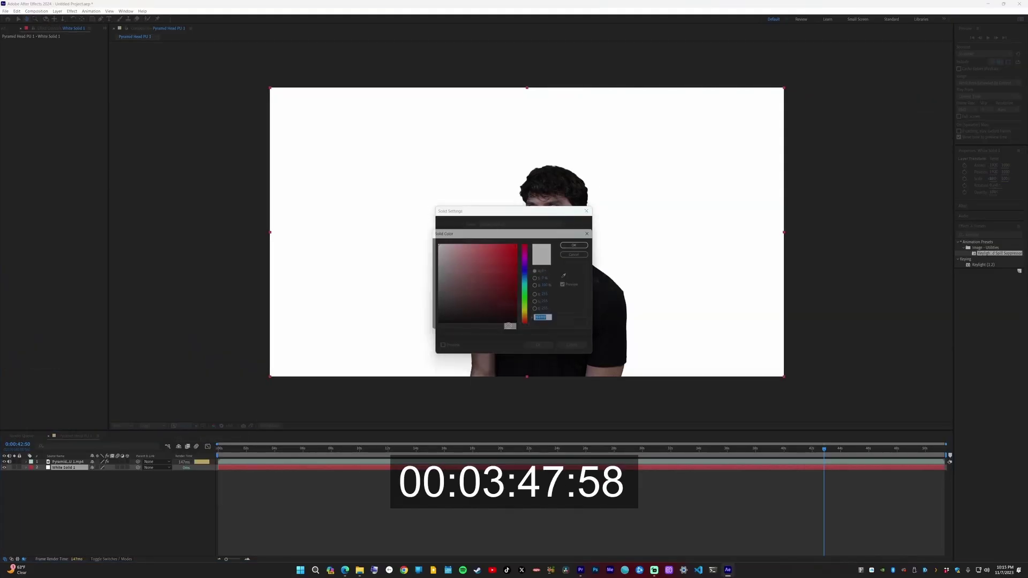
left_click(483, 289)
left_click(580, 243)
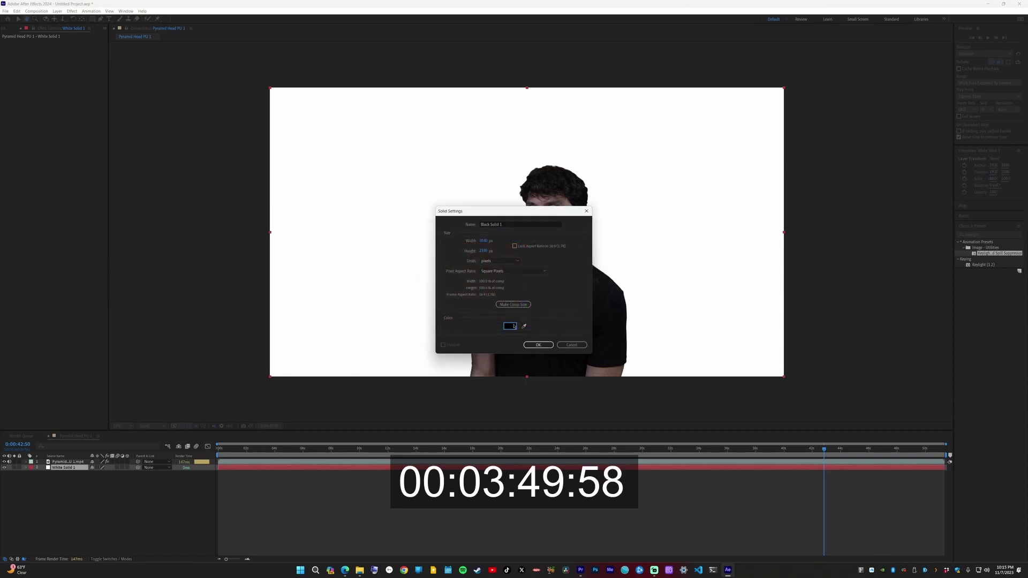
left_click(539, 345)
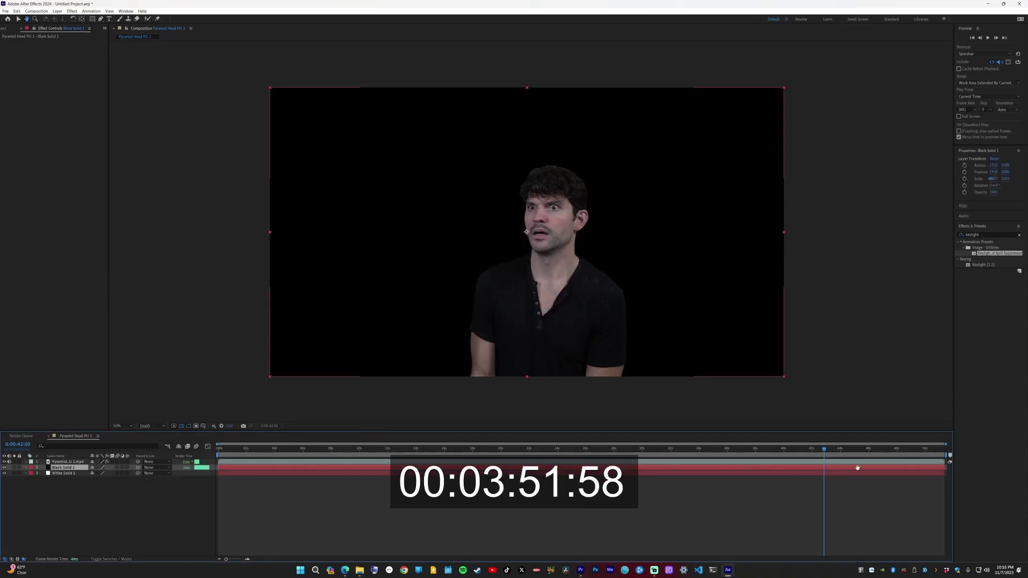
key("space")
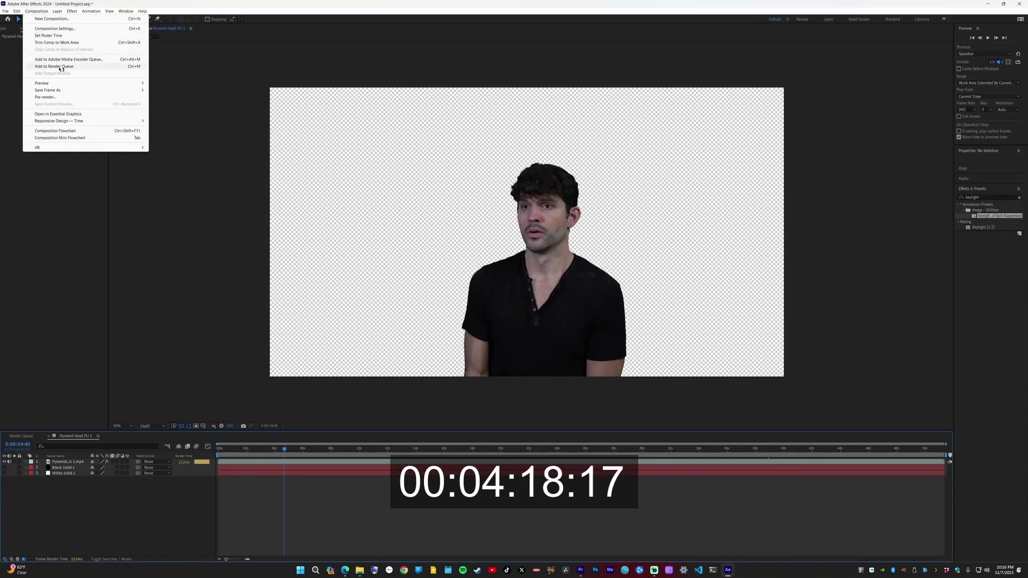
Queue the comp for render with RGB + Alpha, Millions of Colors+ depth and Straight (Unmatted) colour
left_click(60, 67)
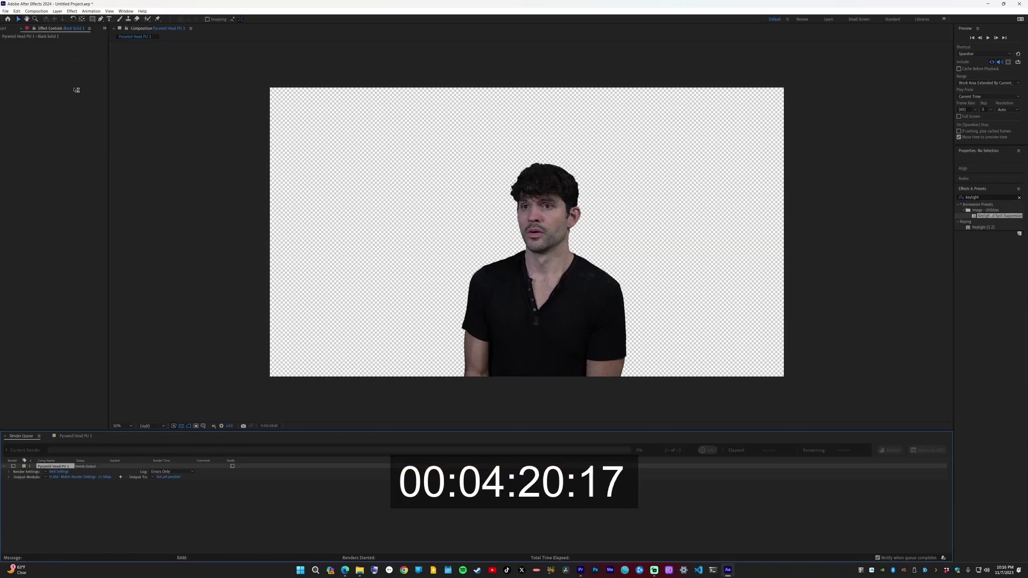
left_click(58, 479)
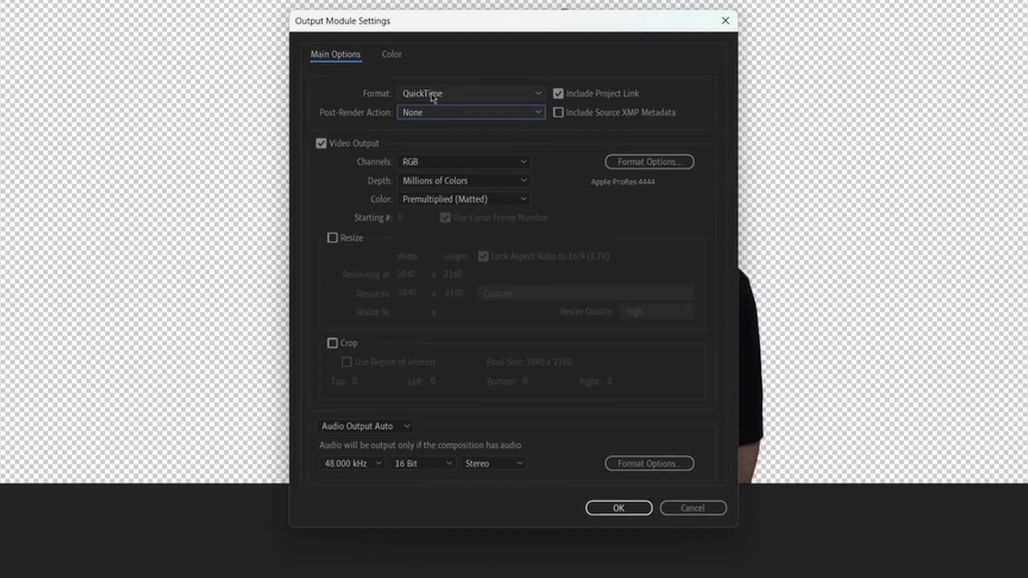
left_click(472, 161)
left_click(471, 162)
left_click(471, 162)
left_click(449, 211)
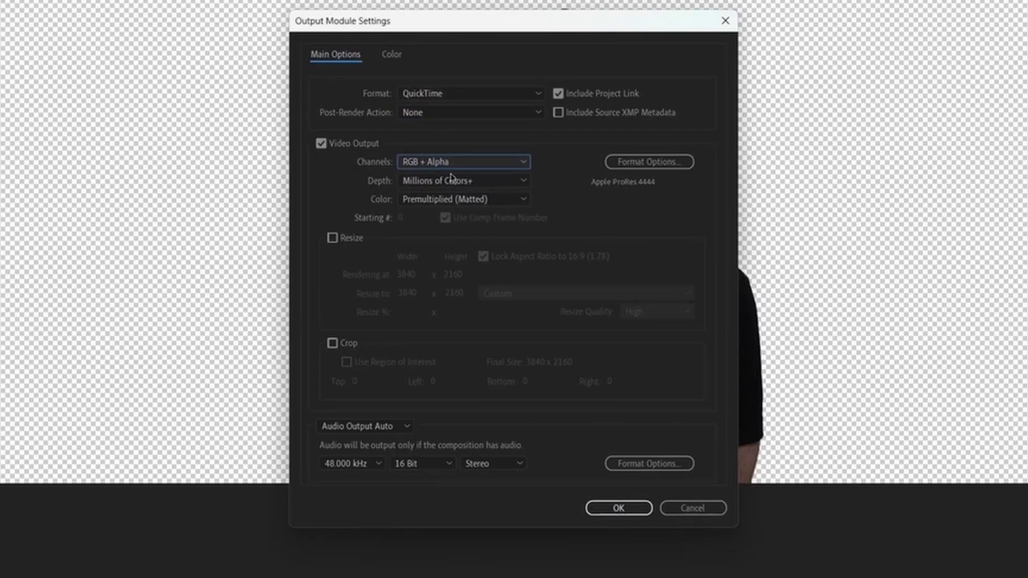
left_click(472, 182)
left_click(472, 182)
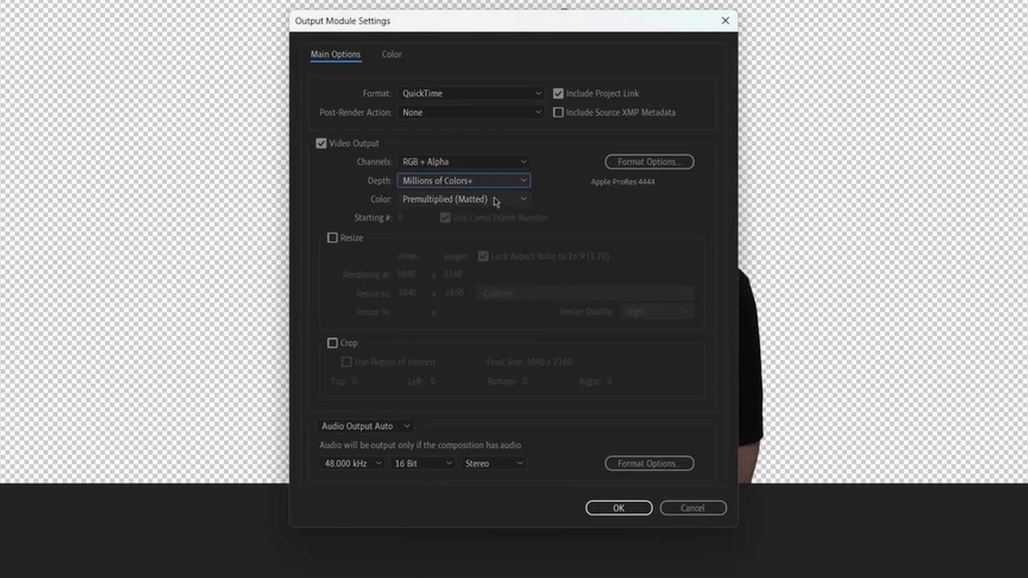
left_click(496, 202)
left_click(453, 217)
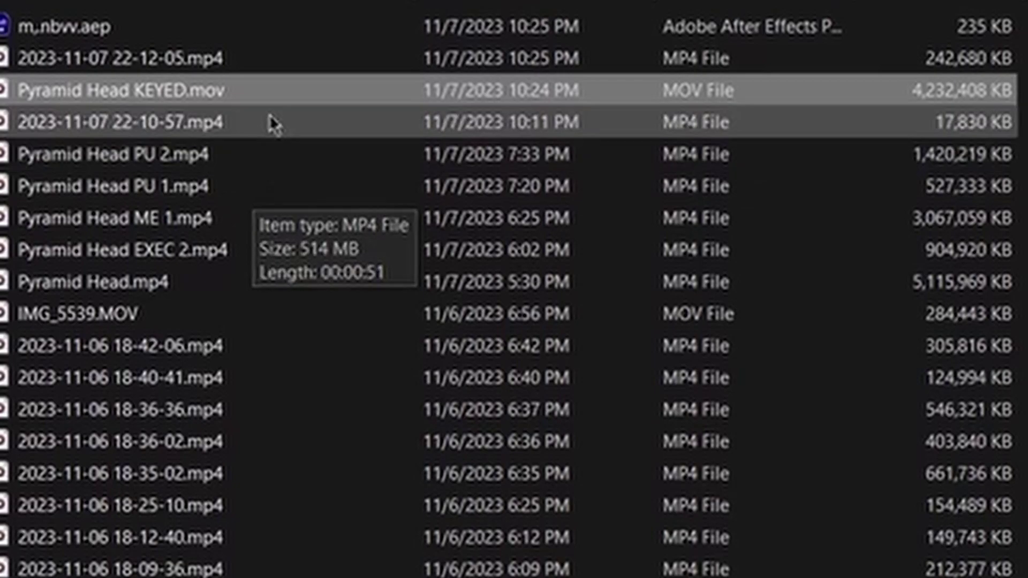
Select Pyramid Head KEYED.mov in the output folder for import
left_click(226, 194)
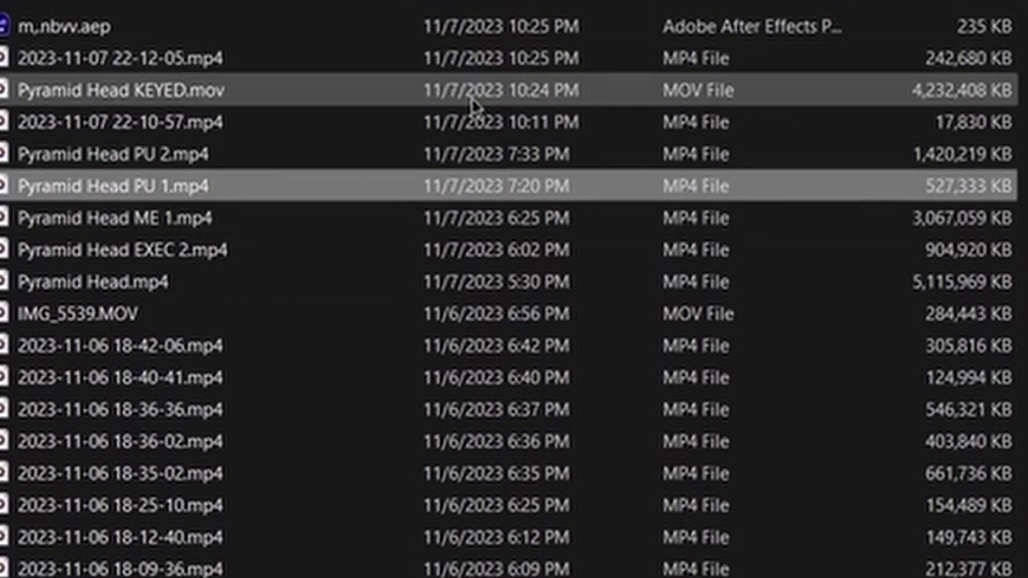
left_click(473, 103)
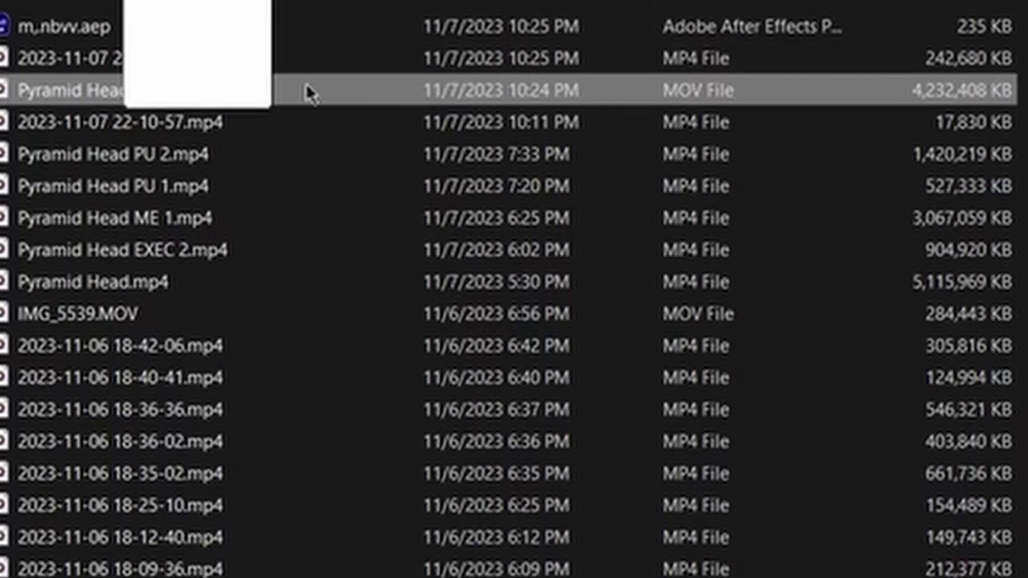
Import KEYED.mov onto V2 over the room screenshot, scaled to about 946 with Blurry 25 applied
key("Return")
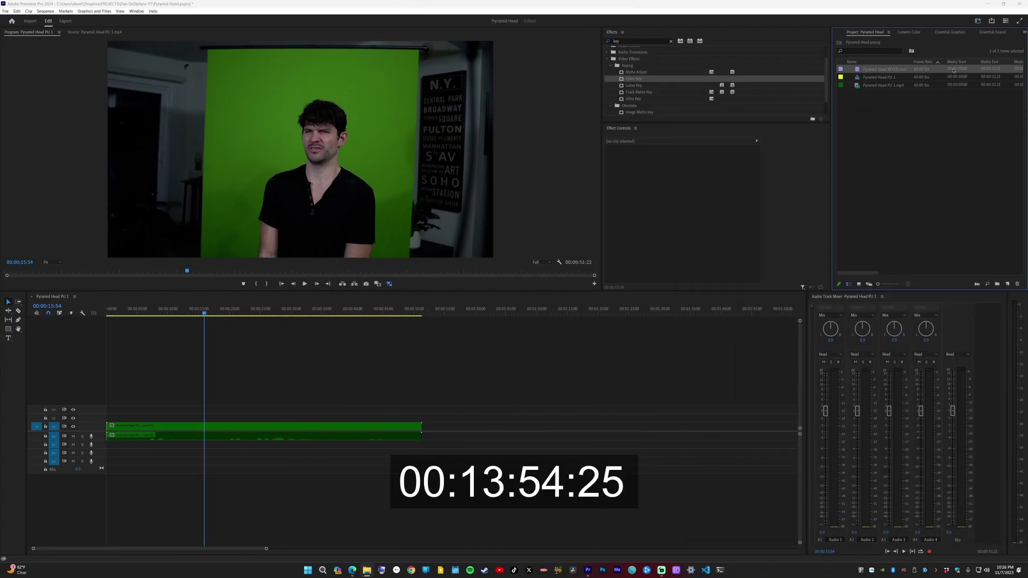
left_click_drag(953, 70, 171, 417)
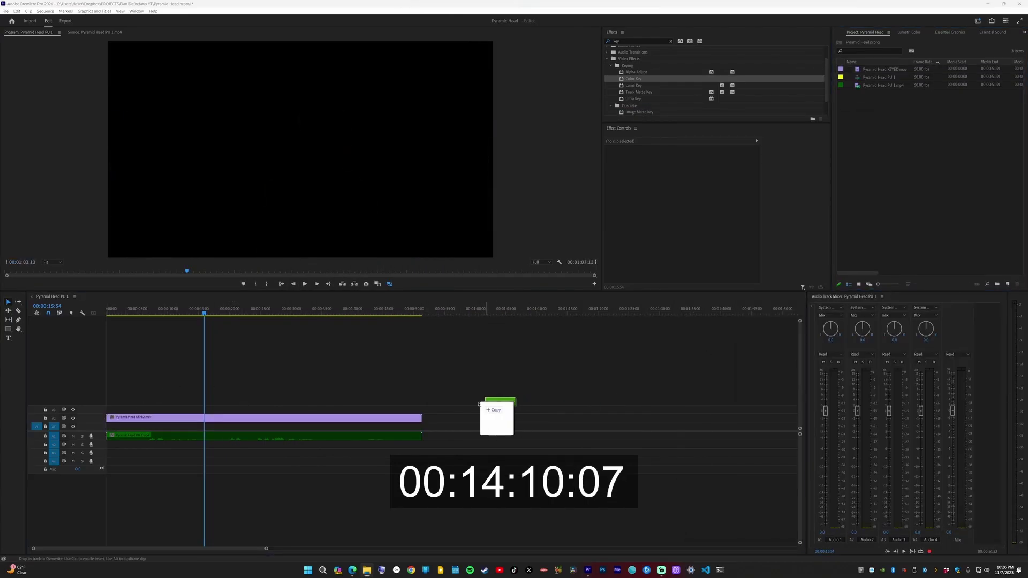
left_click_drag(492, 420, 316, 431)
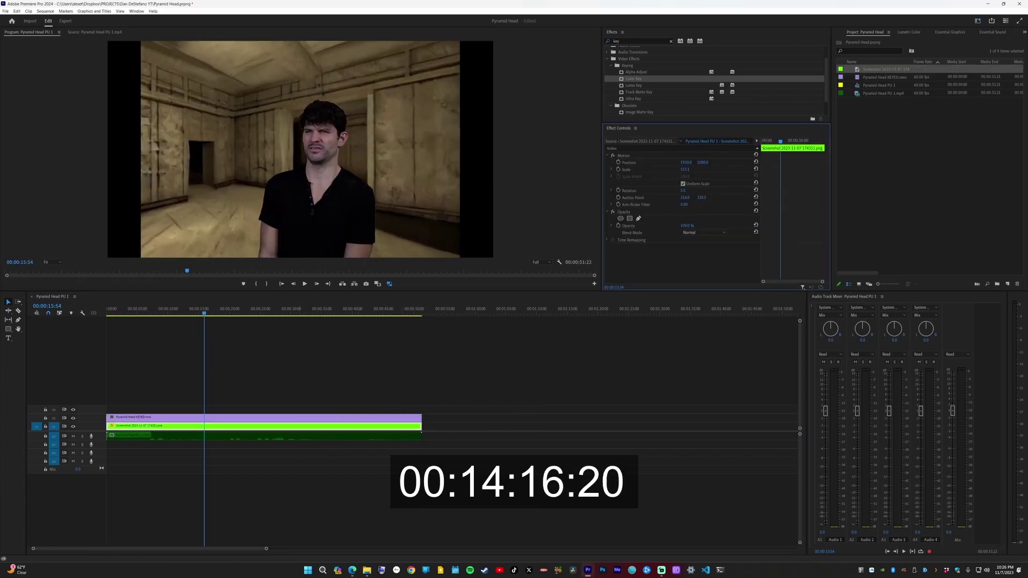
left_click_drag(685, 169, 690, 170)
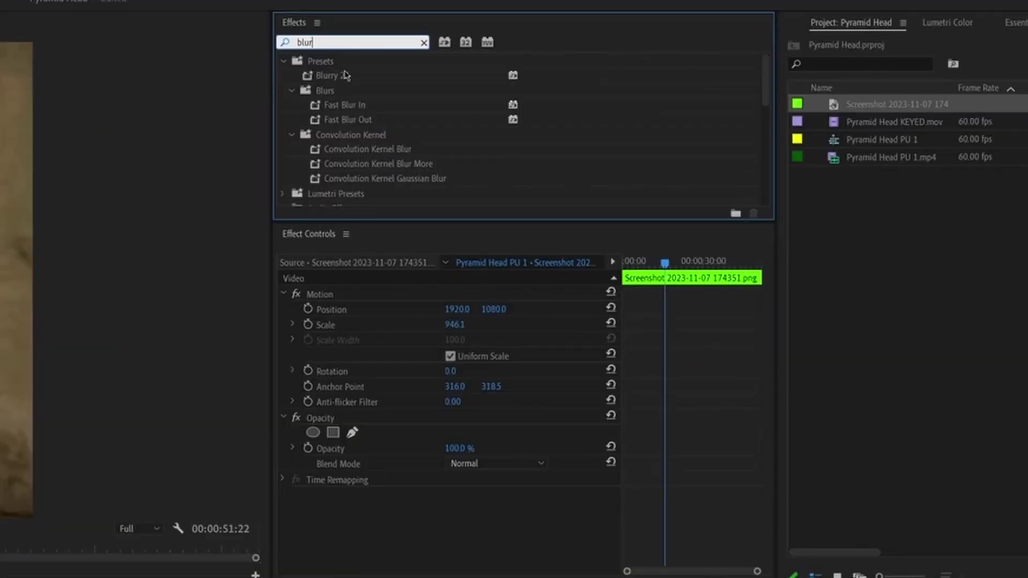
left_click_drag(629, 56, 324, 425)
left_click(324, 417)
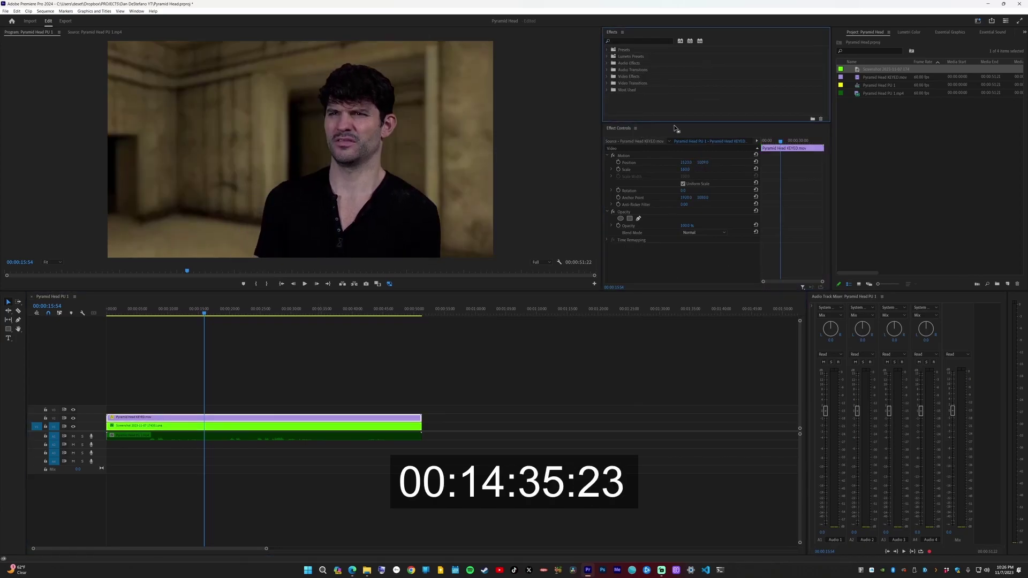
Set the keyed clip's Lumetri Exposure to 1.0 and play back the composite
left_click(909, 32)
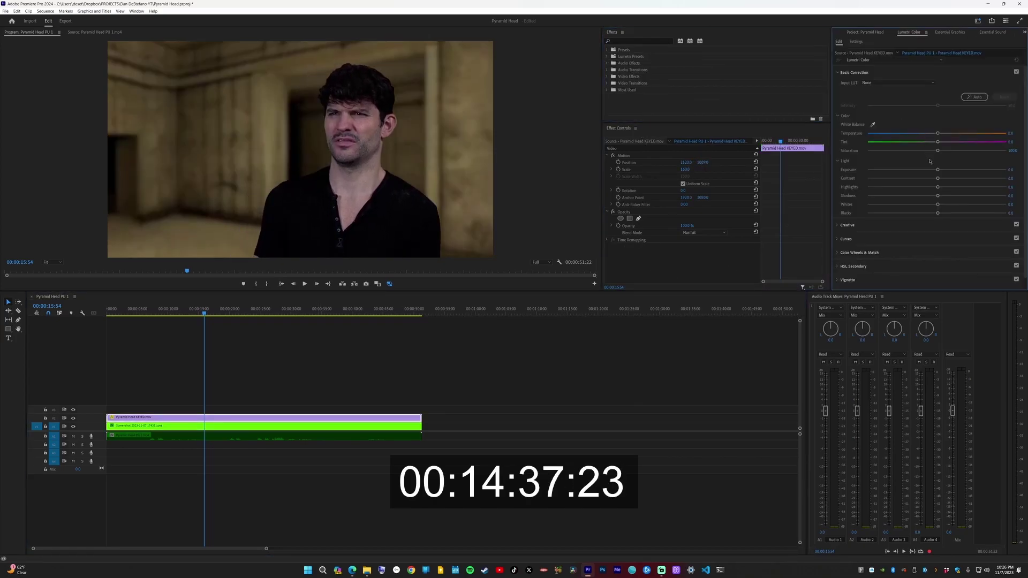
left_click_drag(938, 170, 951, 171)
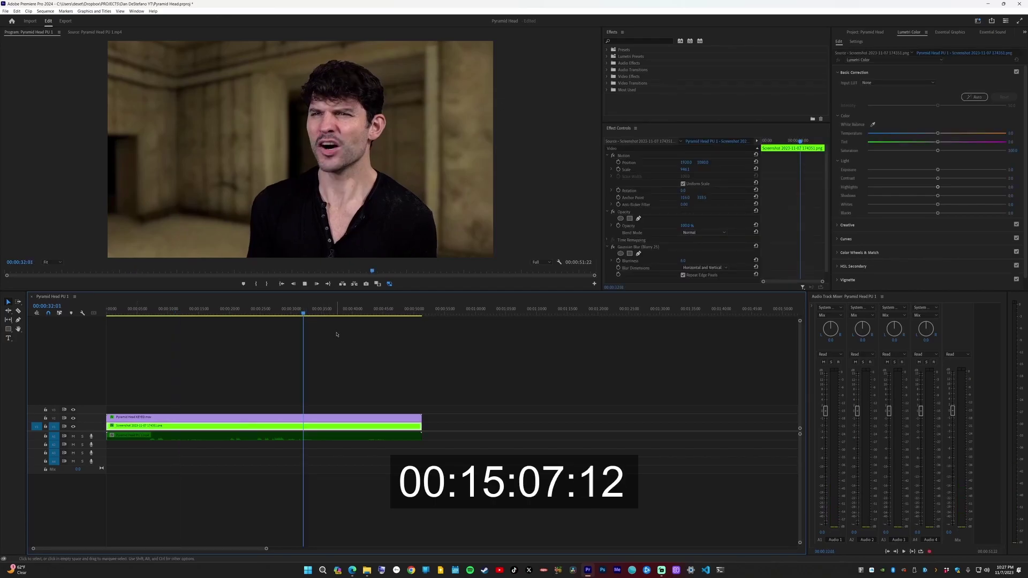
key("space")
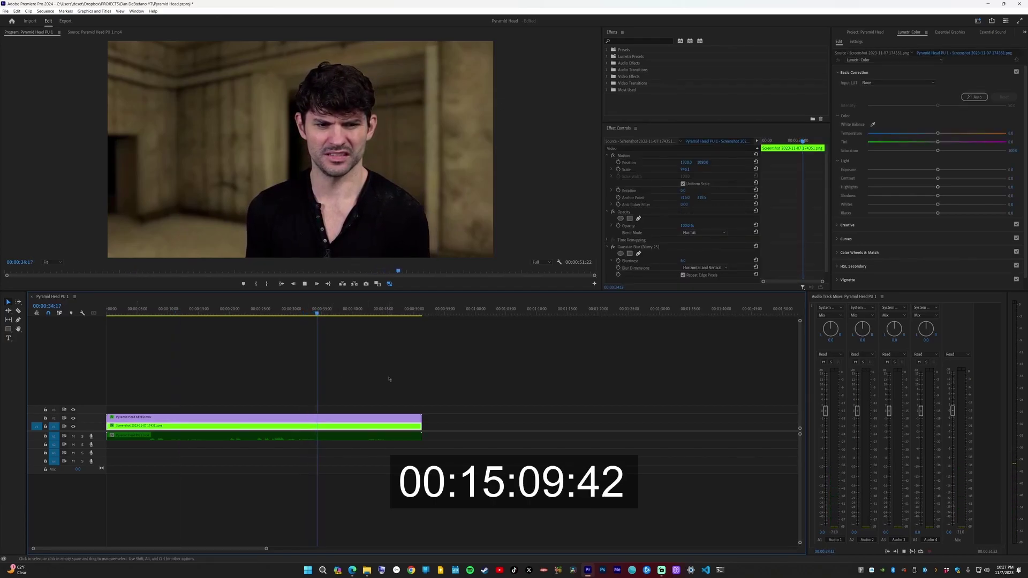
In the second sequence, use Replace With After Effects Composition on the V1 green-screen clip
left_click(351, 361)
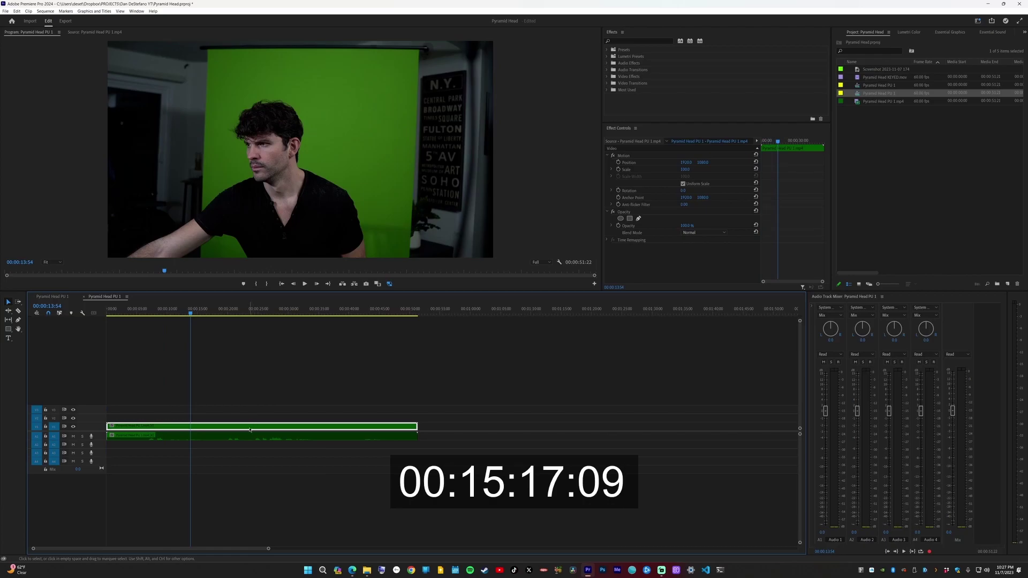
right_click(256, 427)
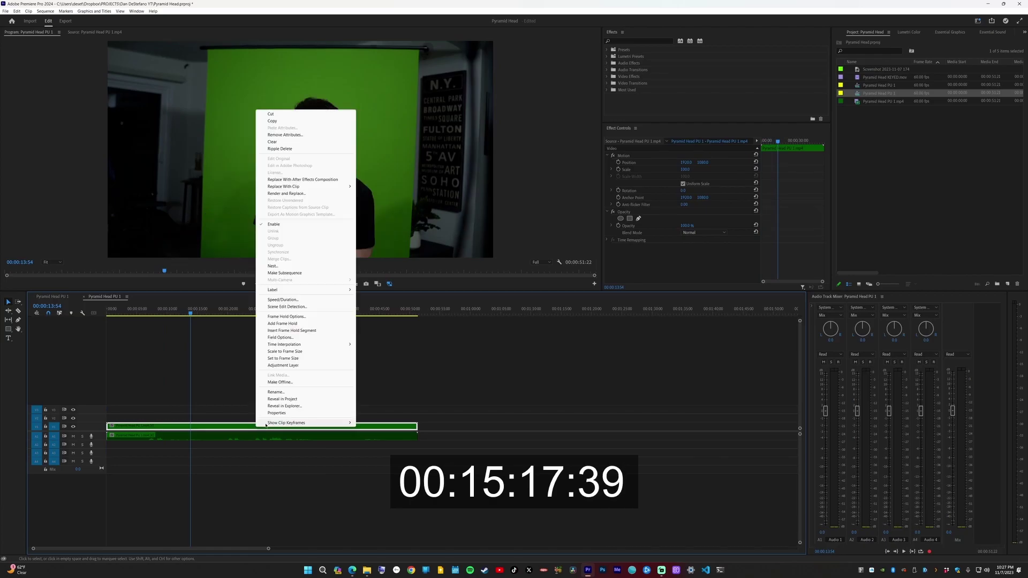
left_click(312, 179)
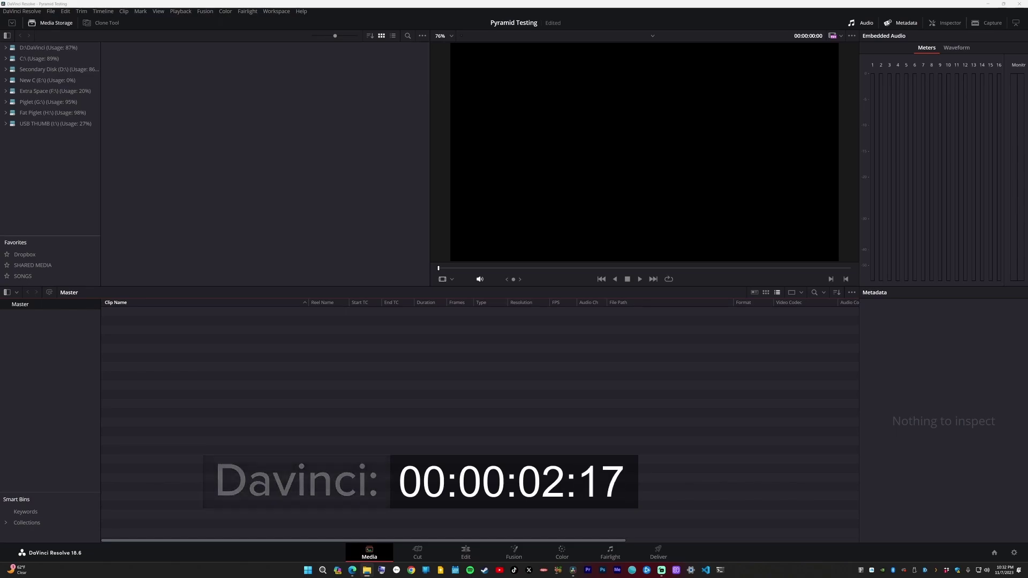
Import Pyramid Head PU 1.mp4 without changing frame rate, generate optimized media, and add it to Timeline 1
left_click_drag(602, 316, 313, 367)
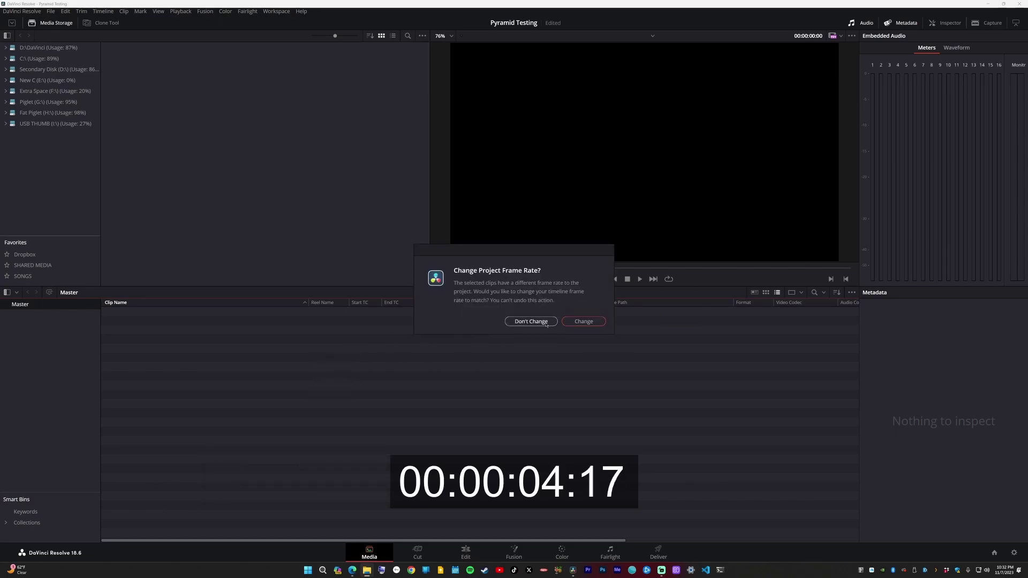
left_click(583, 321)
right_click(113, 312)
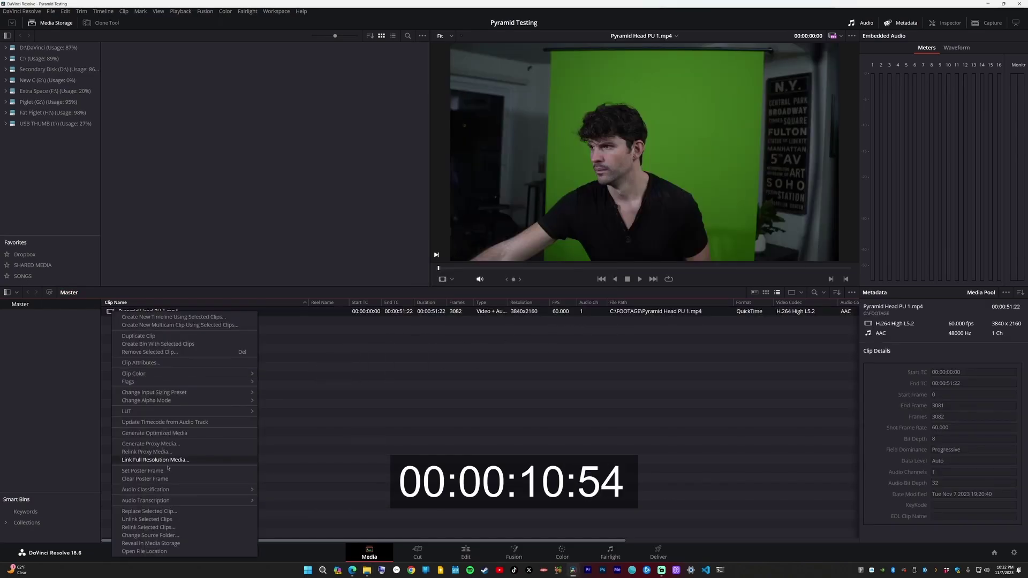
left_click(183, 433)
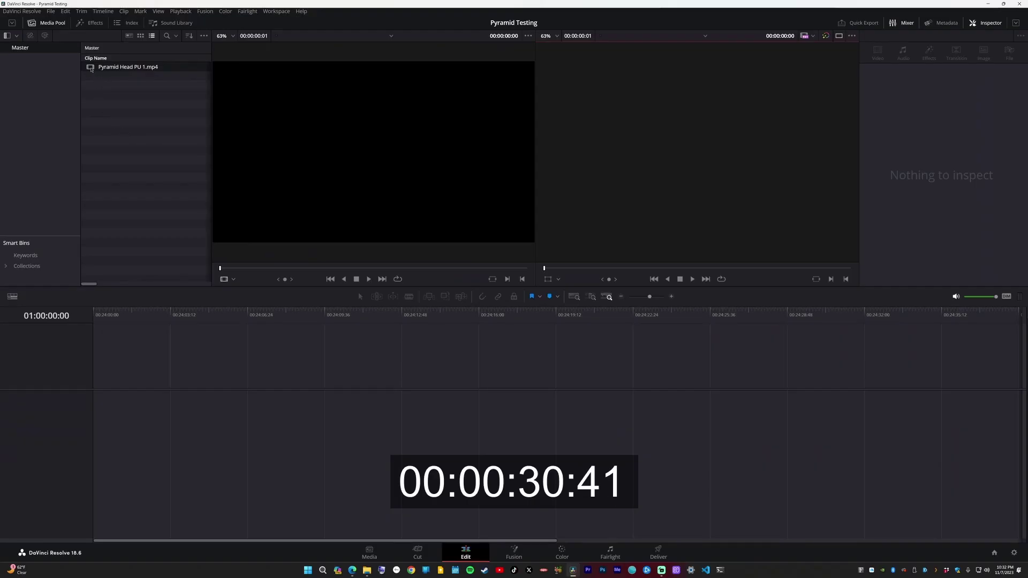
left_click_drag(117, 67, 104, 421)
Apply 3D Keyer to the V1 clip, stroke out the green behind the man, and raise Crop Top
left_click(325, 312)
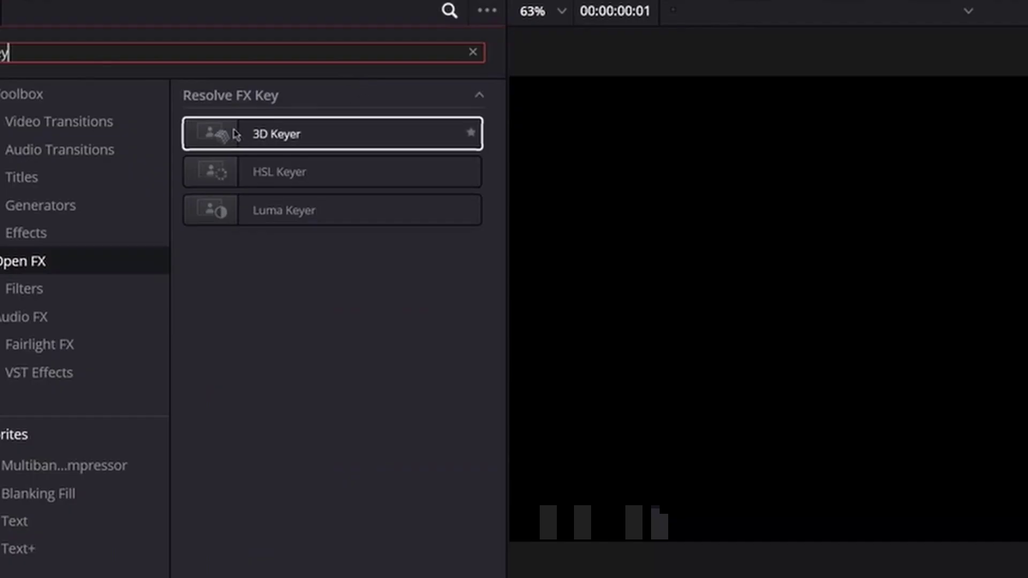
left_click(84, 101)
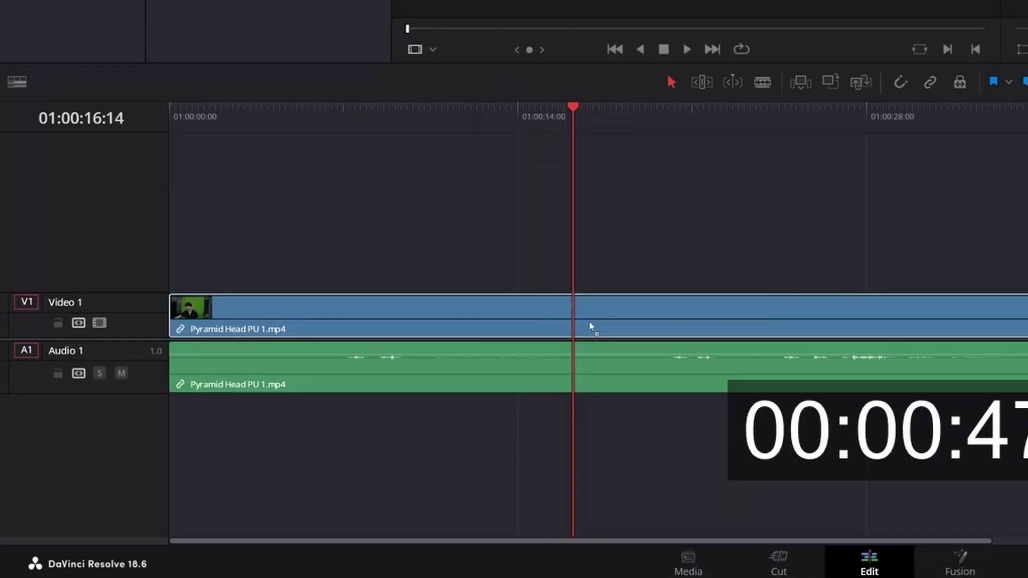
left_click_drag(319, 426, 316, 426)
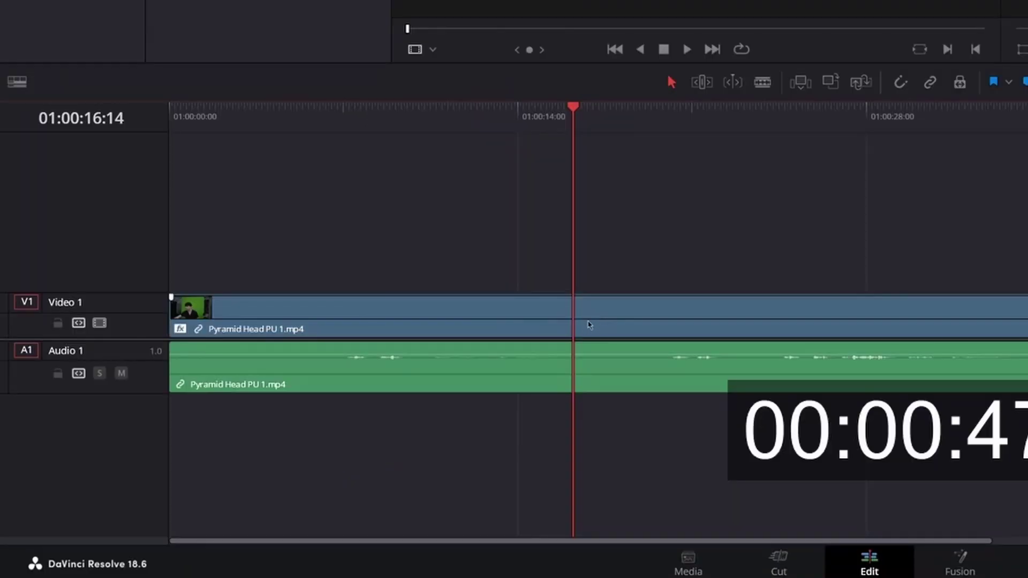
left_click(98, 363)
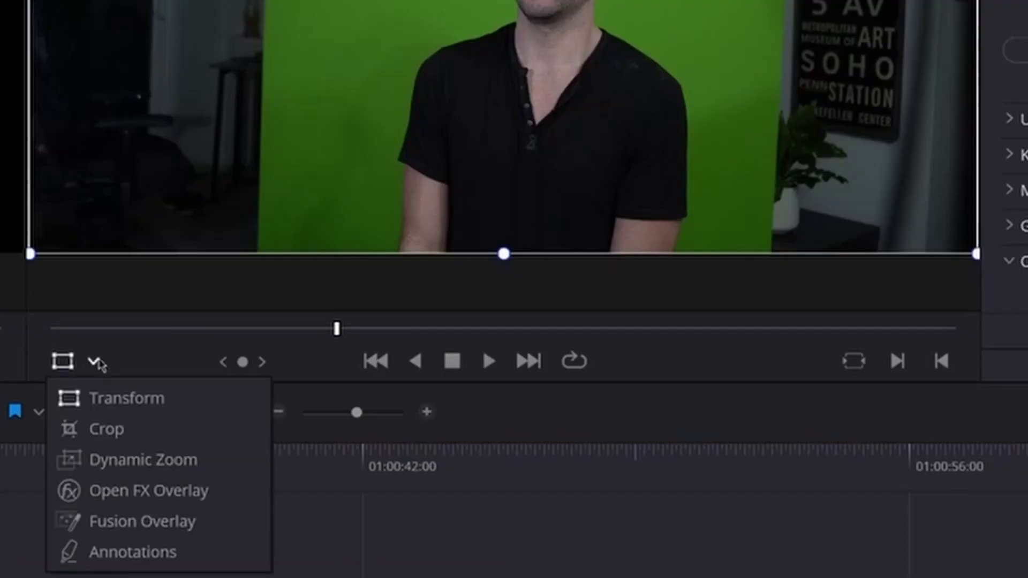
left_click(172, 492)
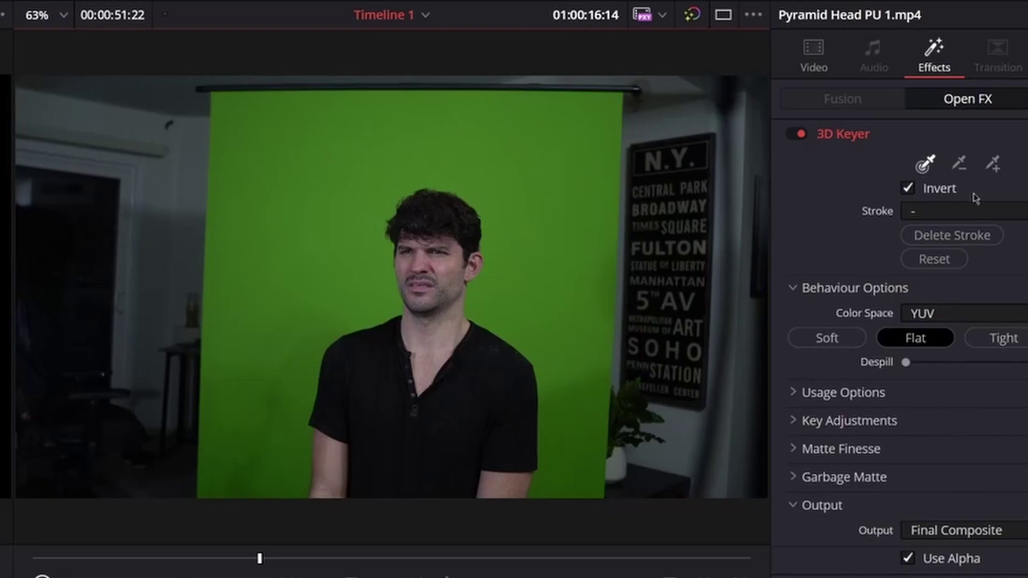
mouse_move(562, 476)
left_mouse_down()
mouse_move(535, 243)
mouse_move(427, 139)
mouse_move(286, 315)
mouse_move(247, 493)
left_mouse_up()
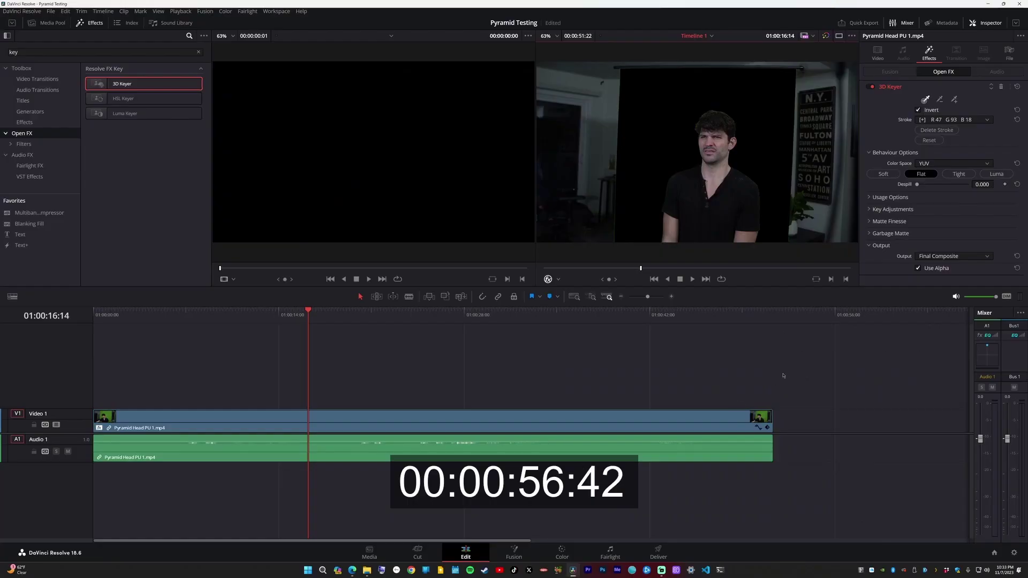
left_click(813, 56)
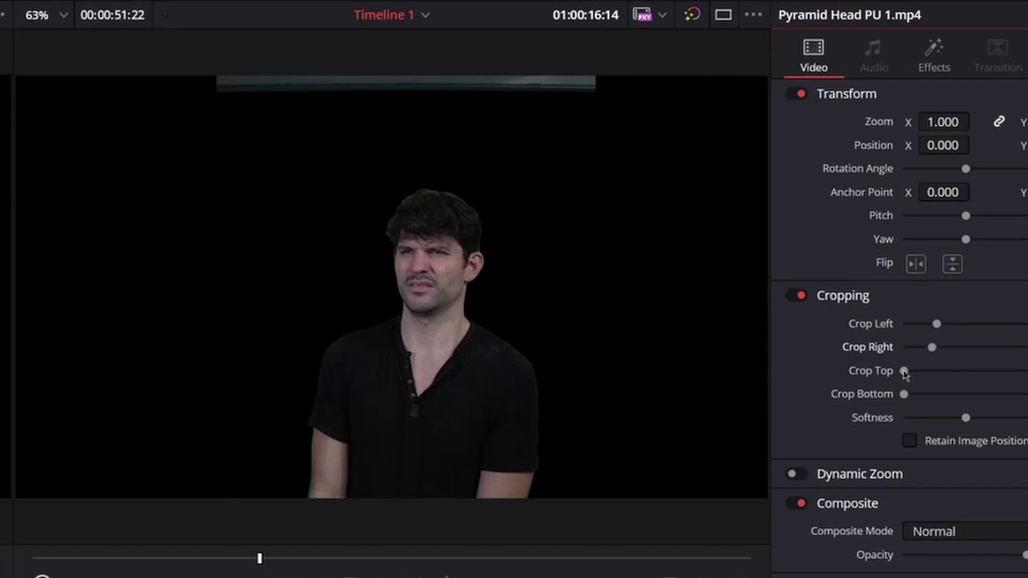
left_click_drag(903, 373, 911, 369)
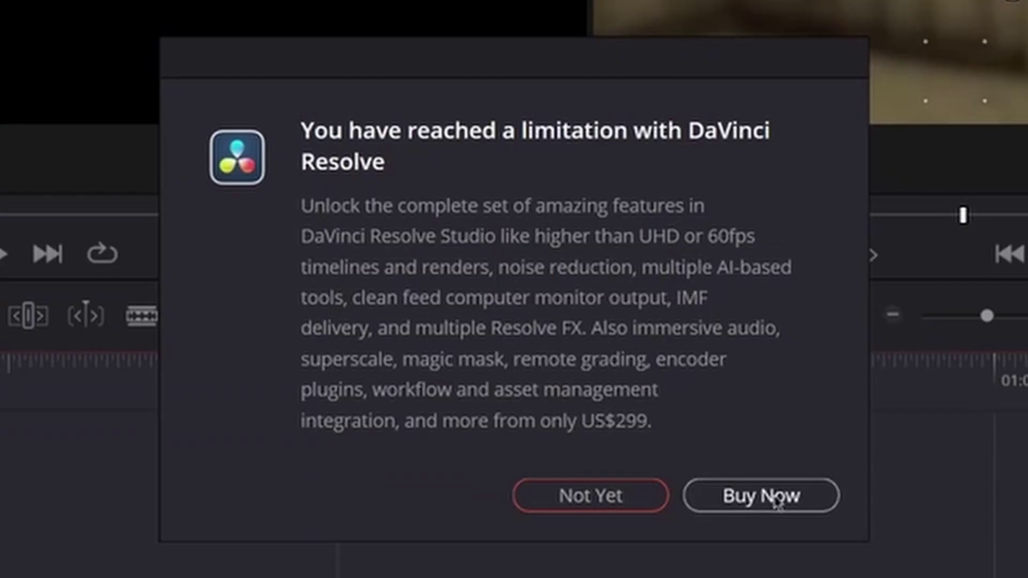
Scale the keyed man to zoom 1.520 and reposition him to X 149, Y 64 over the backdrop
left_click(537, 348)
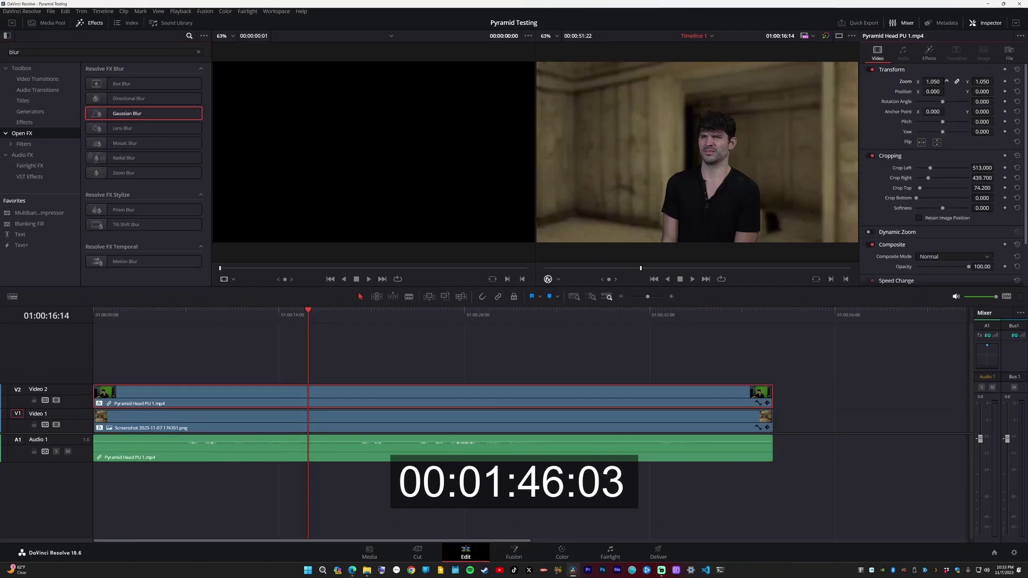
left_click_drag(932, 81, 947, 81)
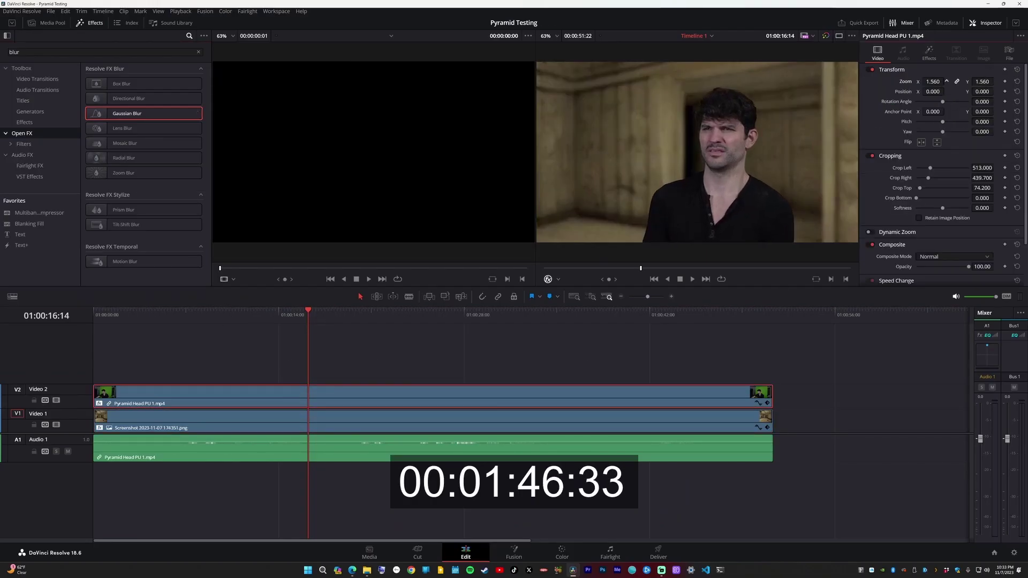
left_click(183, 326)
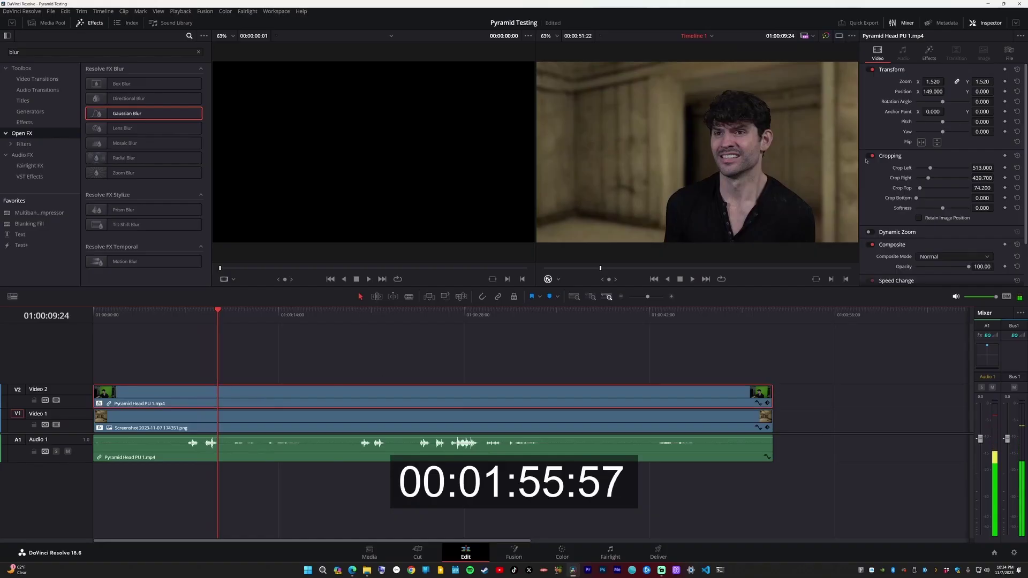
left_click_drag(983, 91, 998, 91)
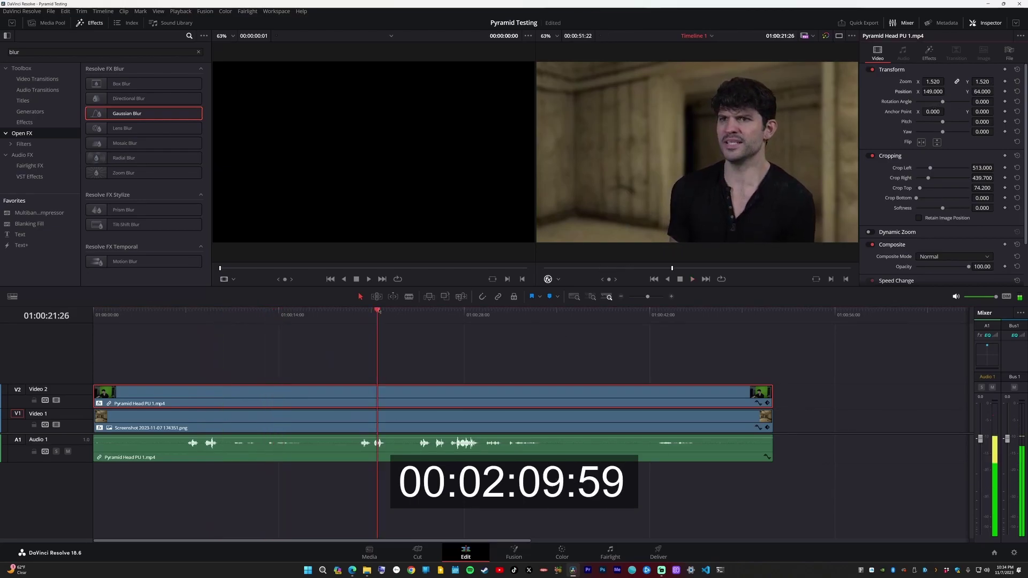
left_click_drag(378, 311, 680, 329)
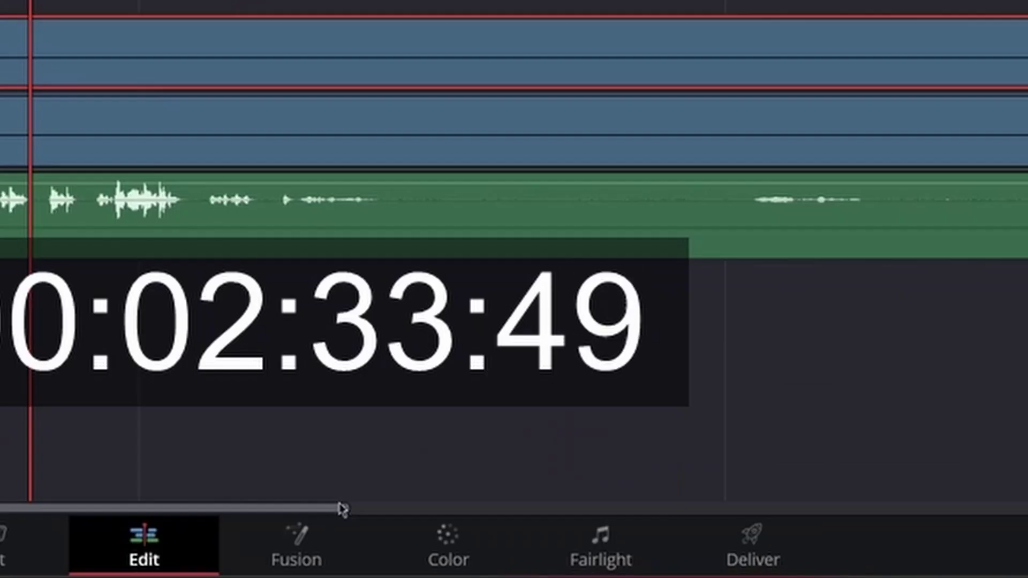
On the Color page, raise the master Gain wheel toward 1.21 to brighten the keyed man
left_click(562, 553)
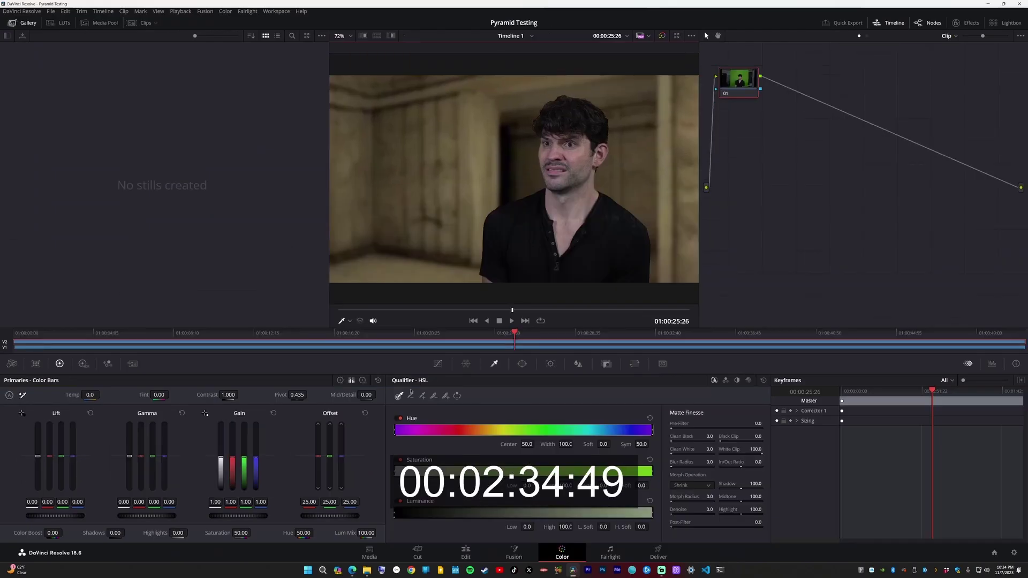
left_click_drag(230, 516, 253, 515)
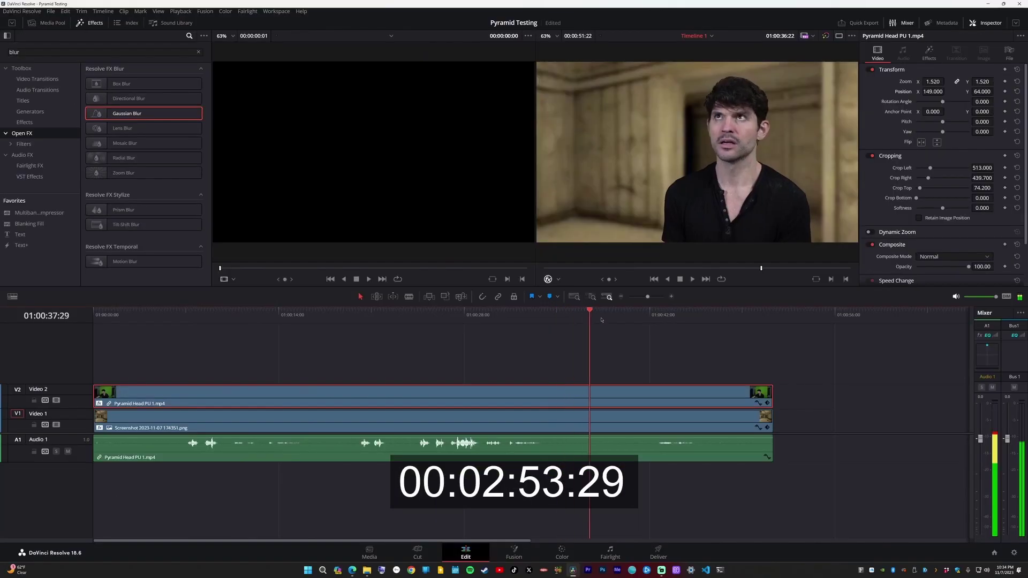